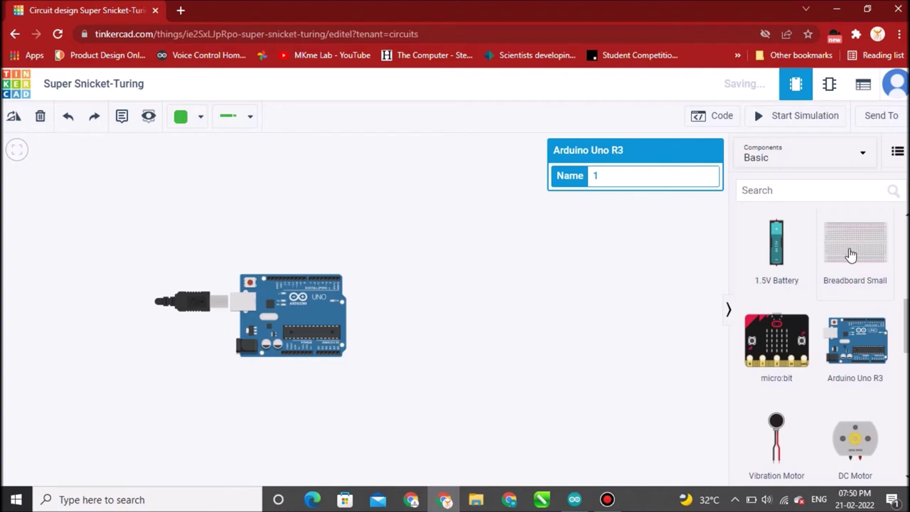
# Step: Place a small breadboard beside the Arduino Uno R3, aligned with the board
pyautogui.click(850, 255)
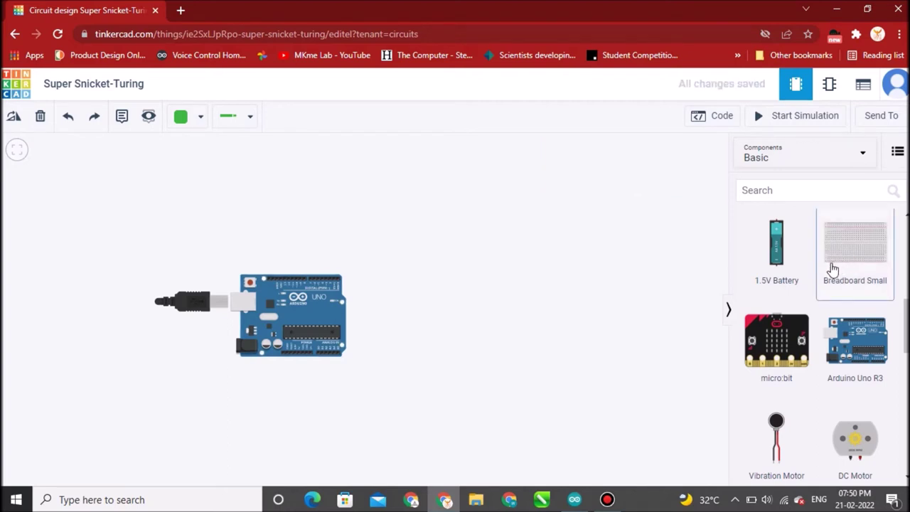
pyautogui.moveTo(823, 276); pyautogui.dragTo(674, 321)
pyautogui.moveTo(527, 325); pyautogui.dragTo(437, 320)
pyautogui.click(438, 317)
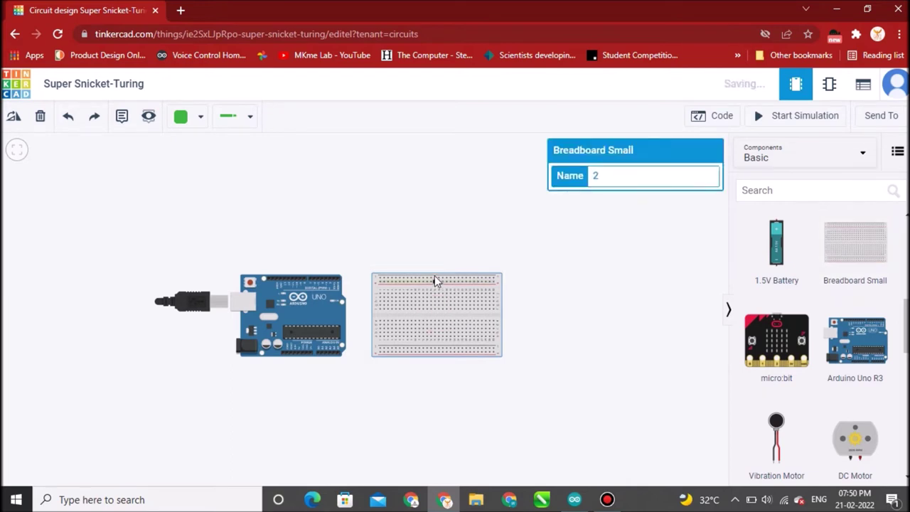
# Step: Place a photoresistor in the upper terminal rows of the breadboard, around columns 12 and 13
pyautogui.scroll(3, 435, 281)
pyautogui.scroll(2, 434, 280)
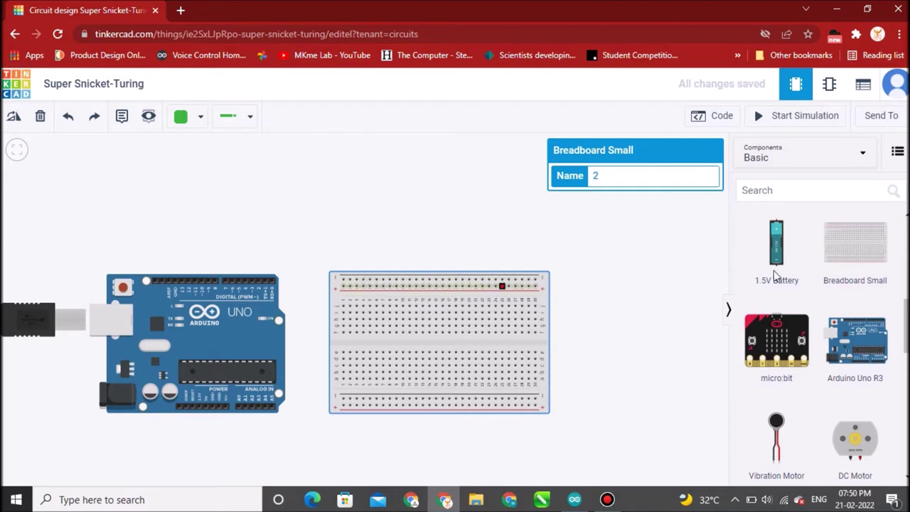
pyautogui.scroll(3, 773, 275)
pyautogui.scroll(3, 816, 342)
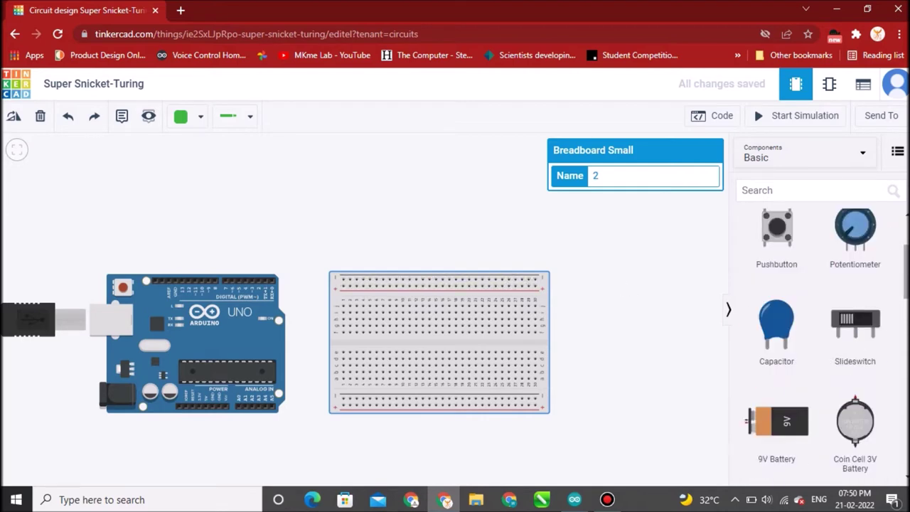
pyautogui.scroll(-4, 816, 342)
pyautogui.scroll(-5, 818, 341)
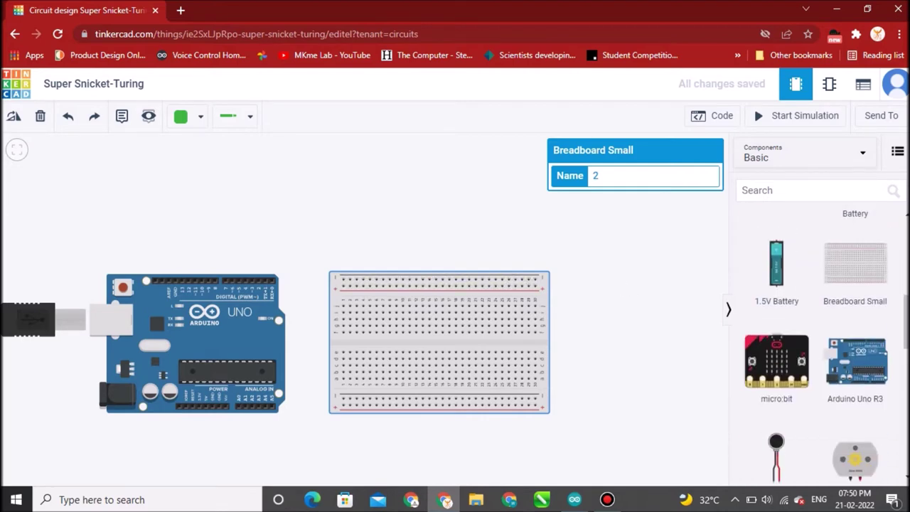
pyautogui.scroll(-3, 818, 341)
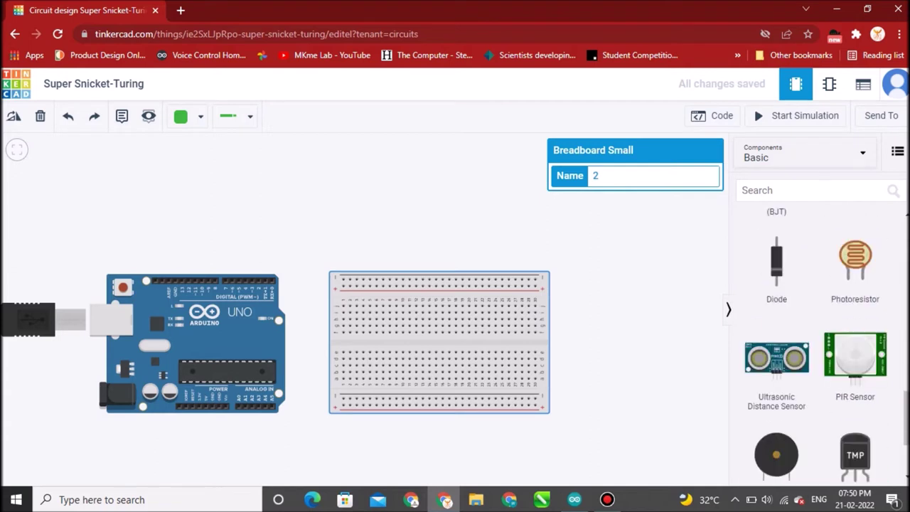
pyautogui.click(855, 263)
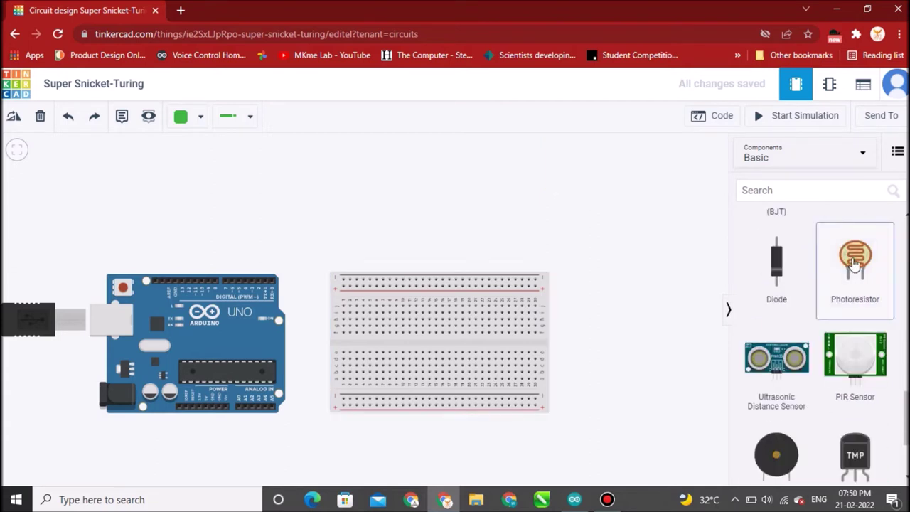
pyautogui.moveTo(855, 263); pyautogui.dragTo(420, 307)
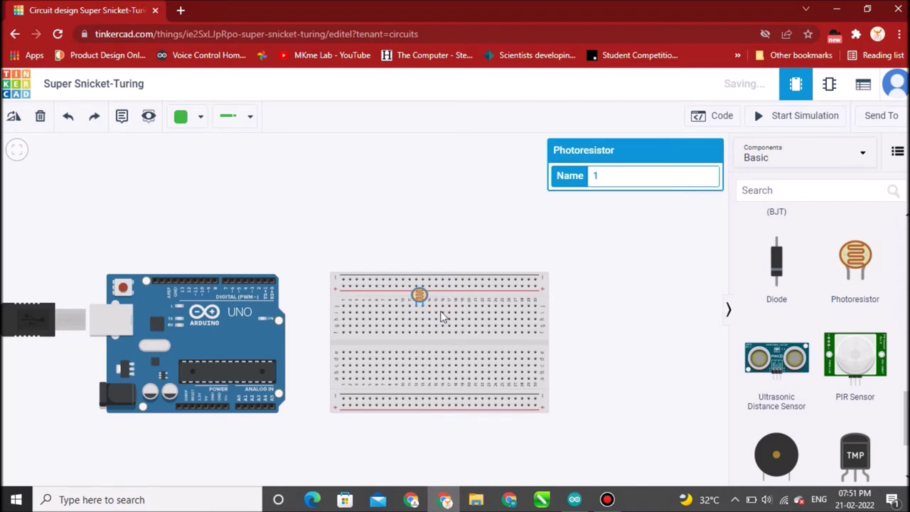
# Step: Place a red LED in the upper terminal rows near the Arduino end of the breadboard
pyautogui.scroll(5, 874, 297)
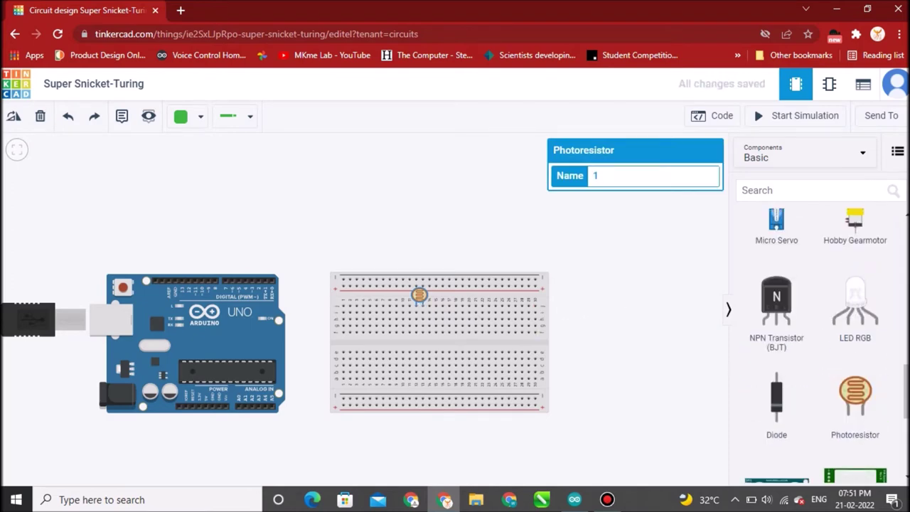
pyautogui.scroll(8, 818, 342)
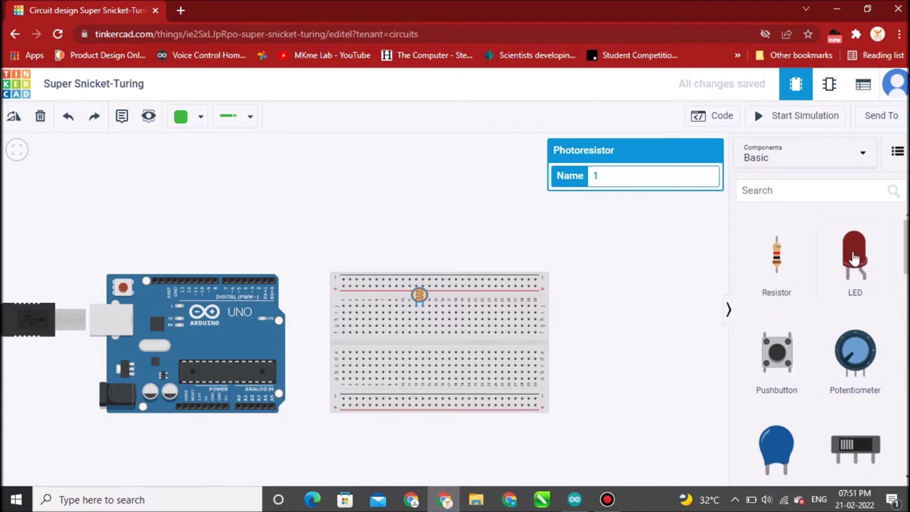
pyautogui.click(855, 257)
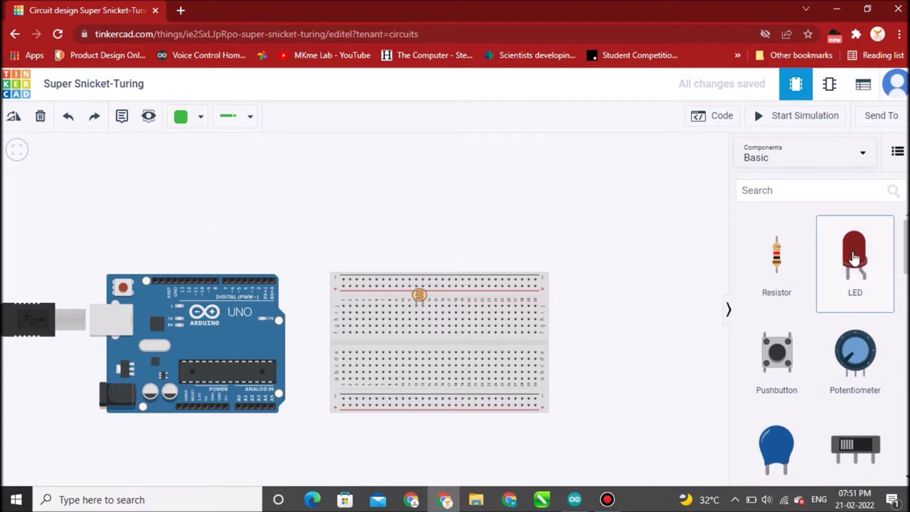
pyautogui.moveTo(854, 257); pyautogui.dragTo(364, 307)
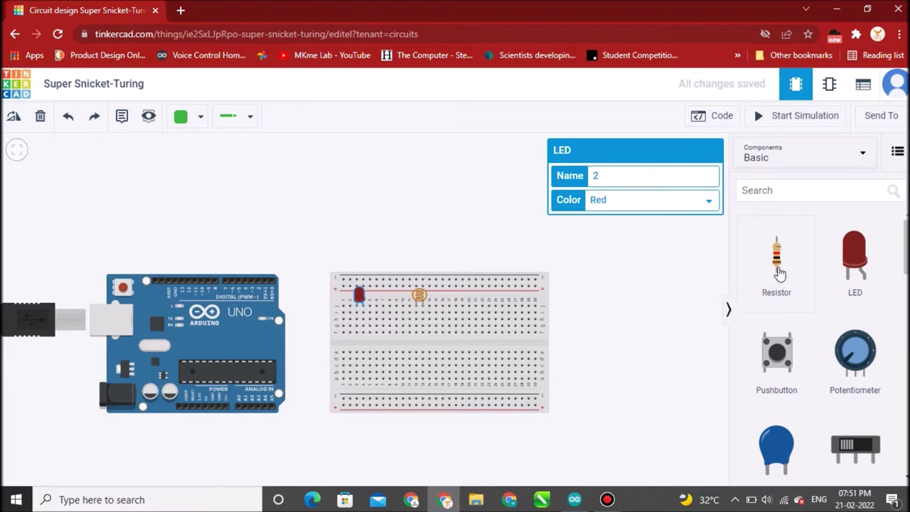
# Step: Place two resistors across the breadboard's centre gap, one beneath the photoresistor and one beneath the LED
pyautogui.click(780, 266)
pyautogui.moveTo(781, 266); pyautogui.dragTo(418, 352)
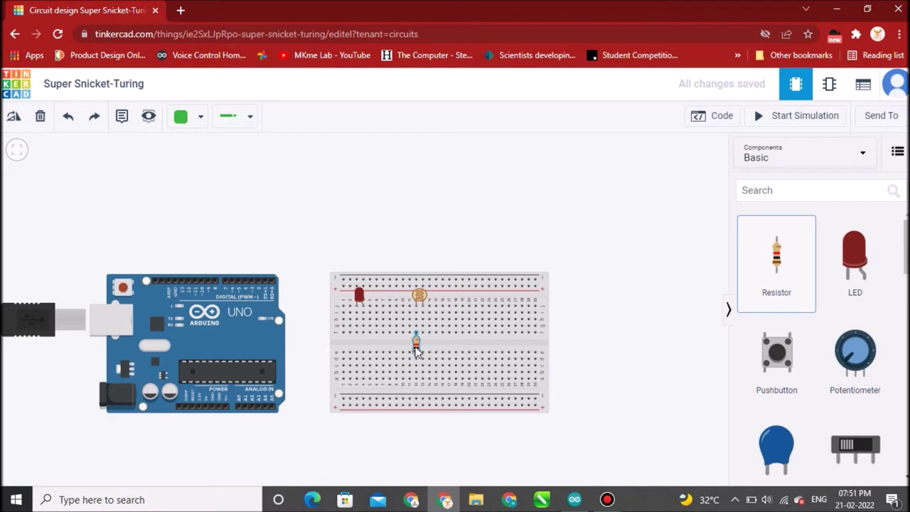
pyautogui.moveTo(418, 352); pyautogui.dragTo(420, 353)
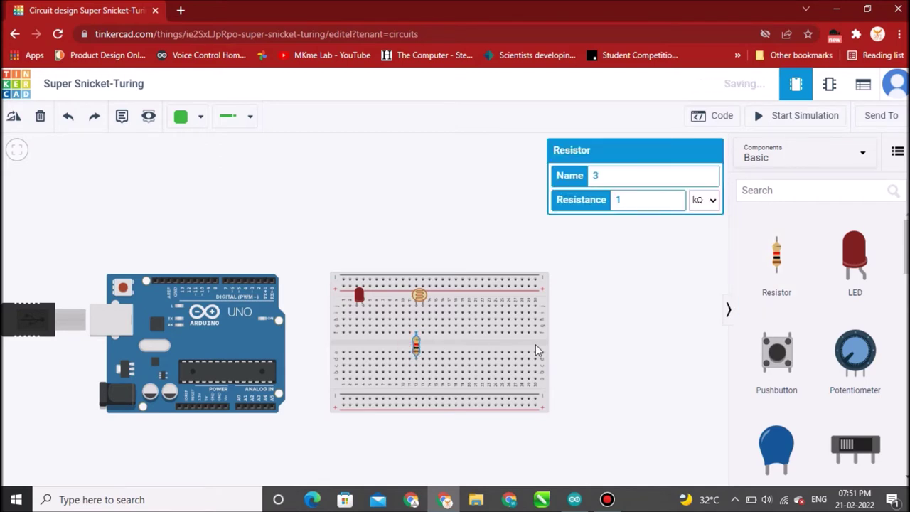
pyautogui.moveTo(778, 260); pyautogui.dragTo(357, 347)
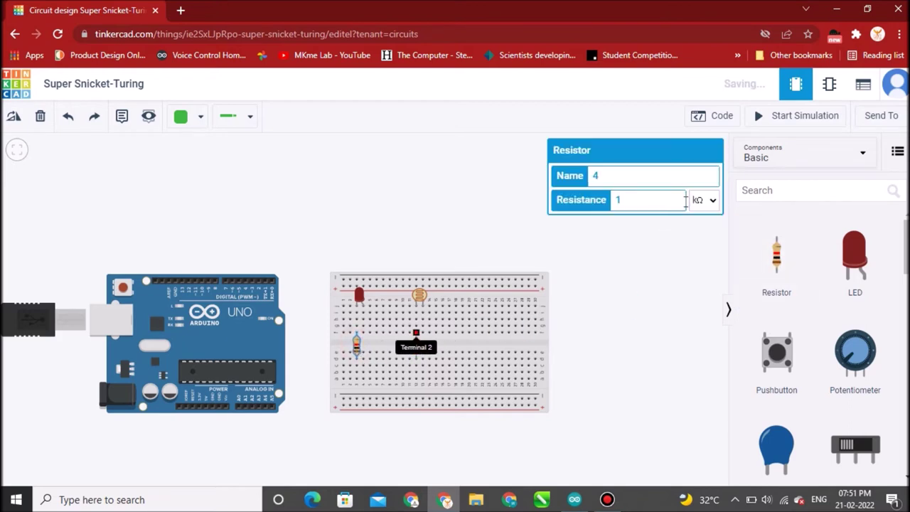
# Step: Set the resistance of the resistor beneath the LED to 220 Ω
pyautogui.click(713, 201)
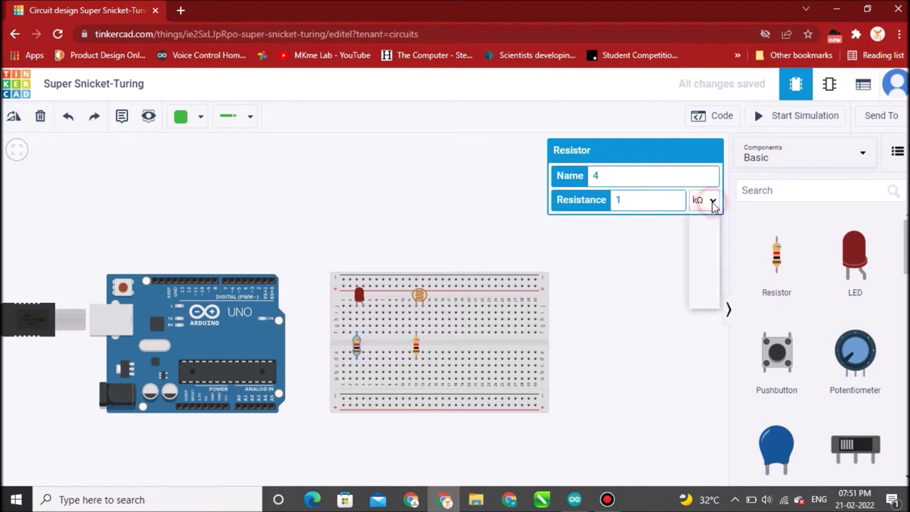
pyautogui.click(689, 264)
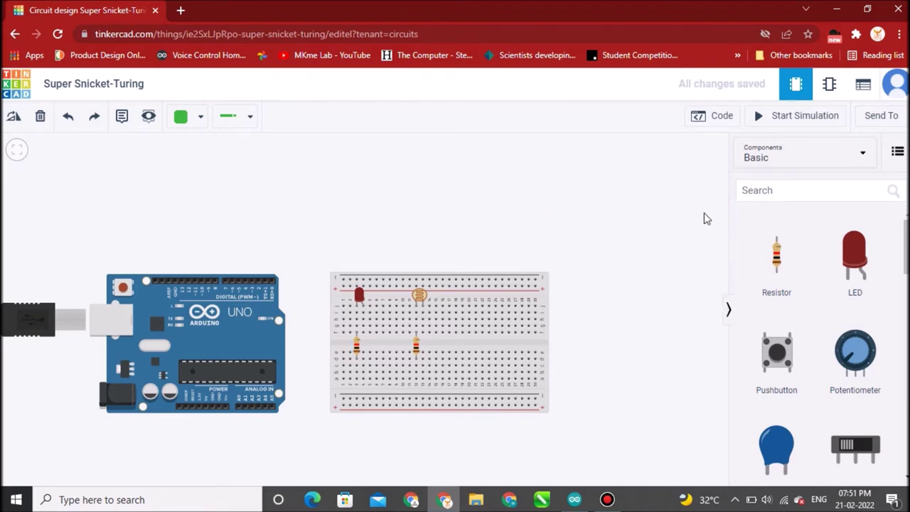
pyautogui.click(358, 350)
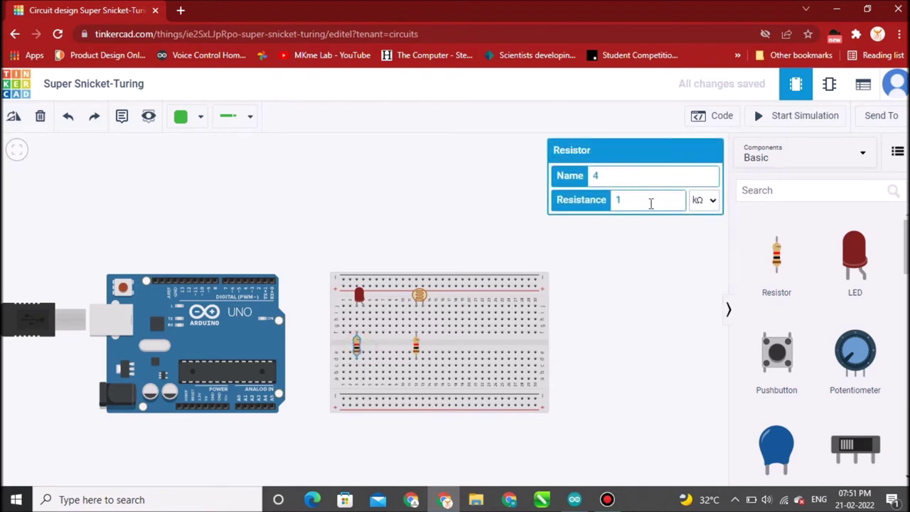
pyautogui.click(706, 201)
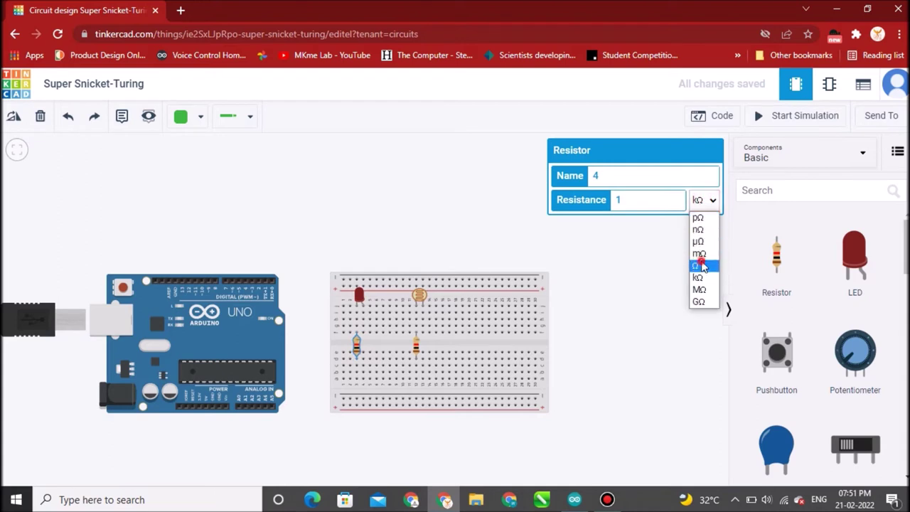
pyautogui.click(691, 263)
pyautogui.click(654, 200)
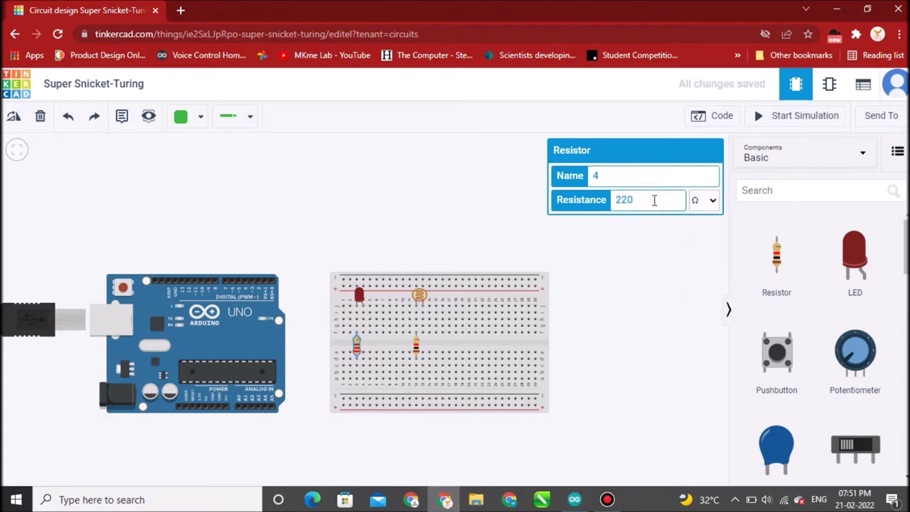
pyautogui.write('220')
pyautogui.click(641, 243)
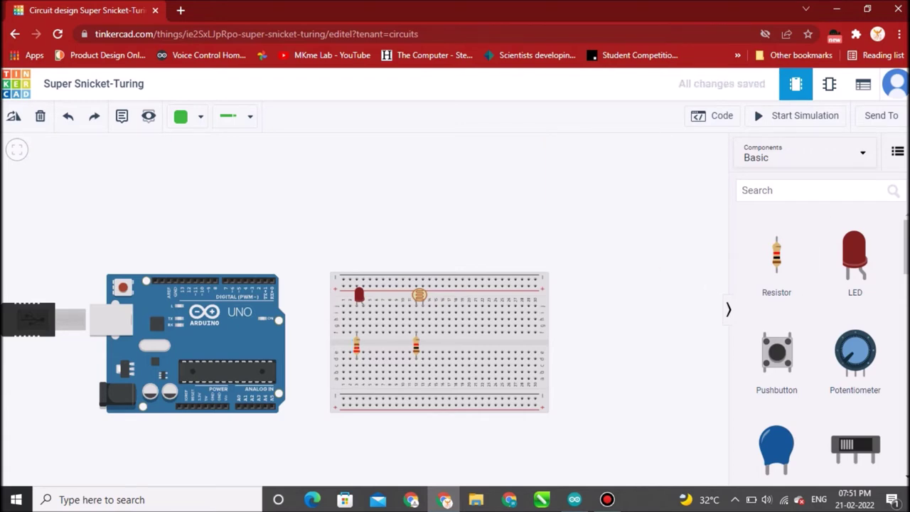
# Step: Search the components for "buzz" and place a Piezo at the far upper end of the breadboard
pyautogui.click(801, 190)
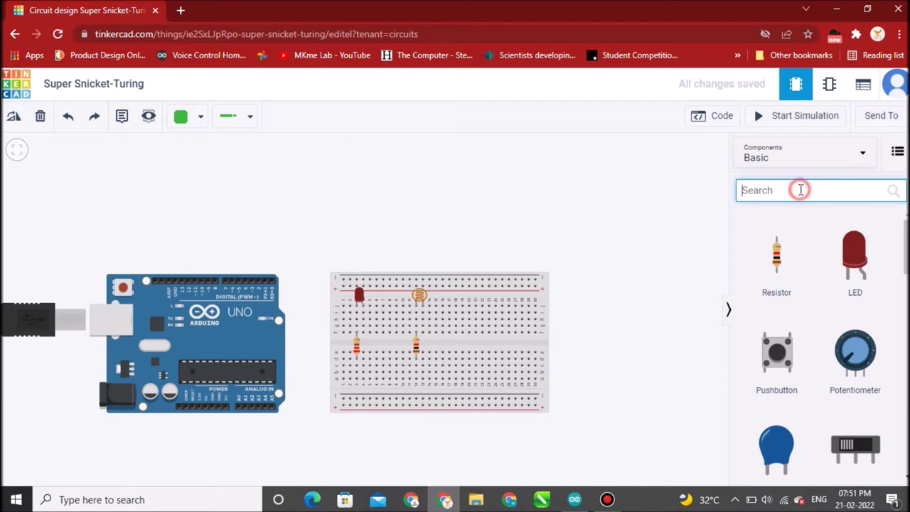
pyautogui.write('bu')
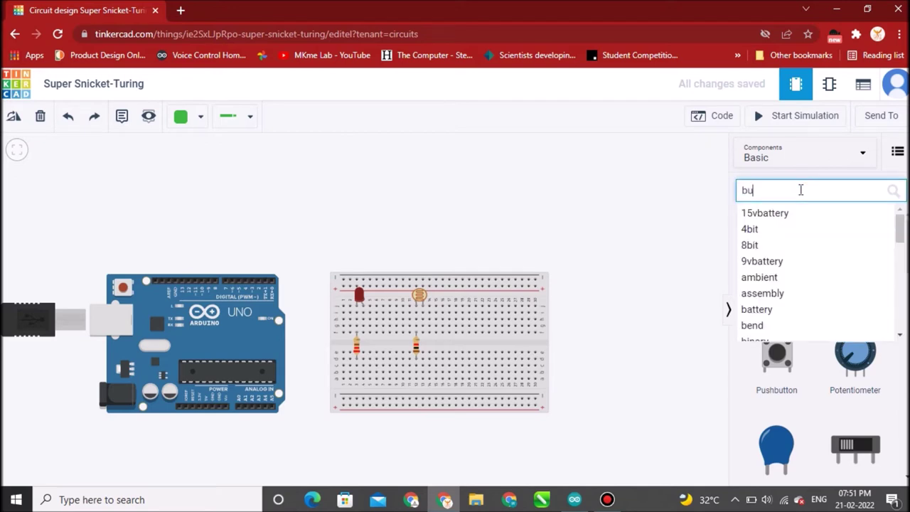
pyautogui.write('zz')
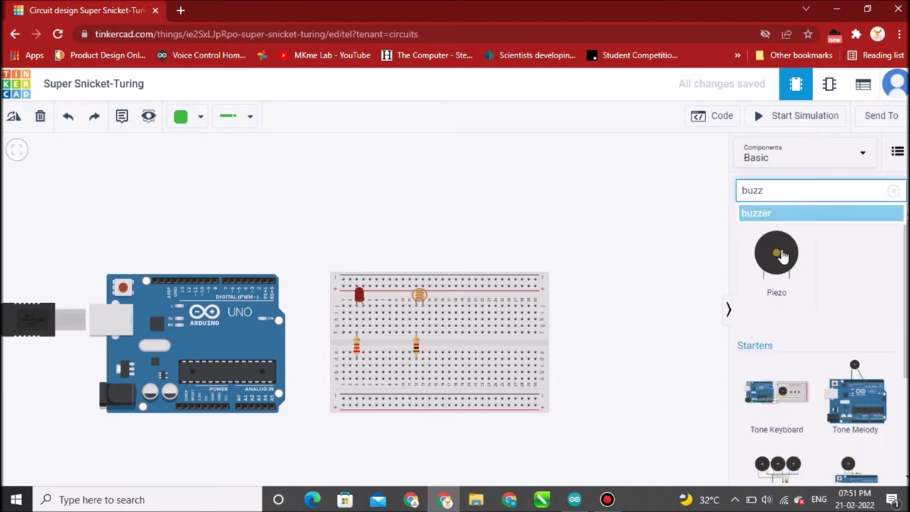
pyautogui.moveTo(781, 258); pyautogui.dragTo(508, 310)
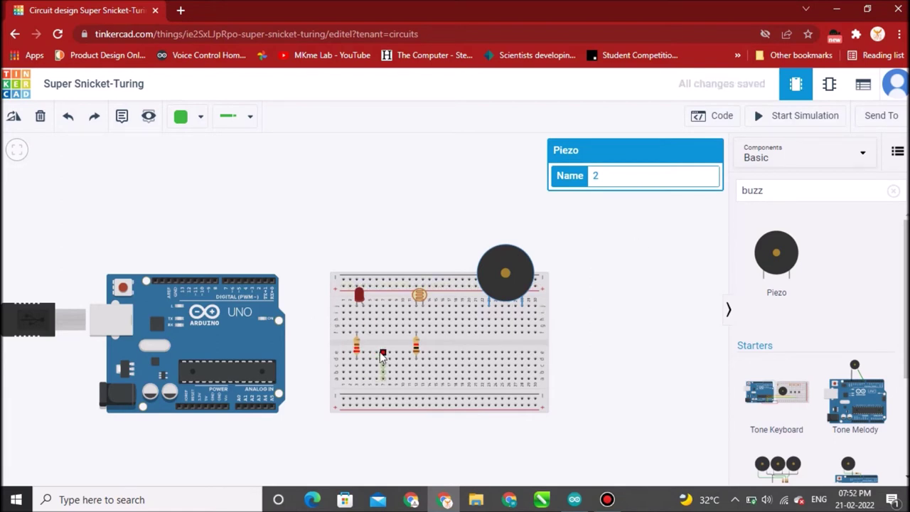
# Step: Route a green wire from Arduino pin D5 over the boards to the LED's bent leg
pyautogui.scroll(1, 382, 357)
pyautogui.scroll(1, 382, 357)
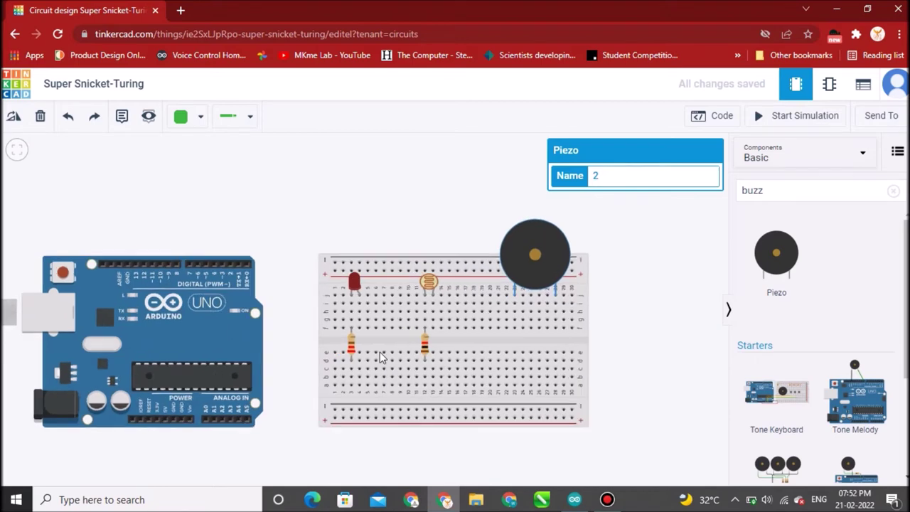
pyautogui.scroll(1, 380, 357)
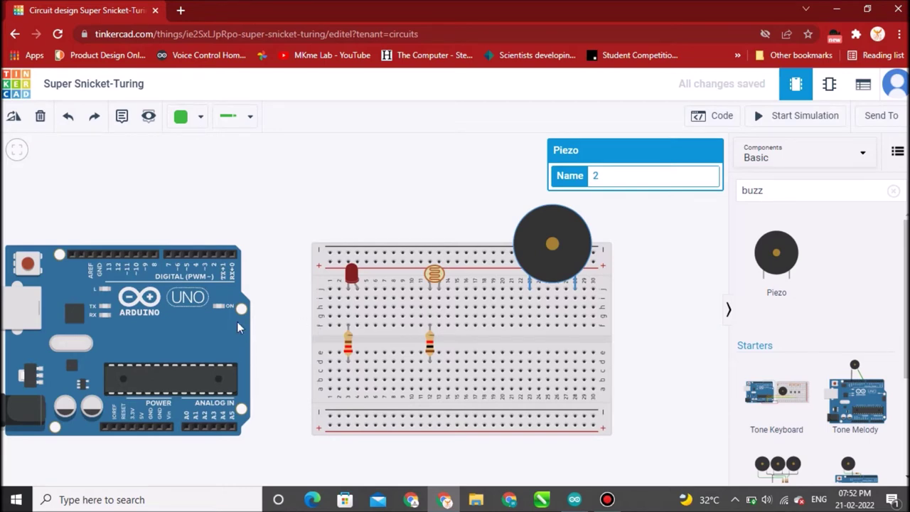
pyautogui.click(187, 257)
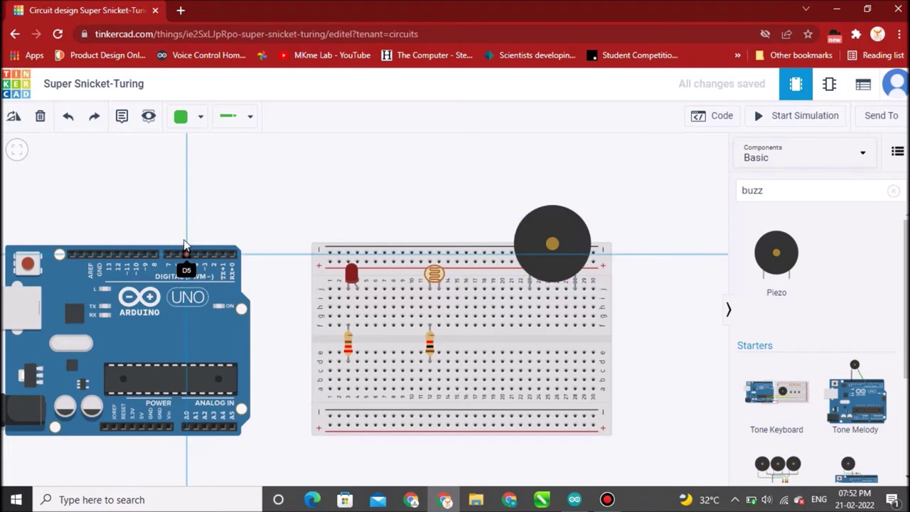
pyautogui.click(187, 204)
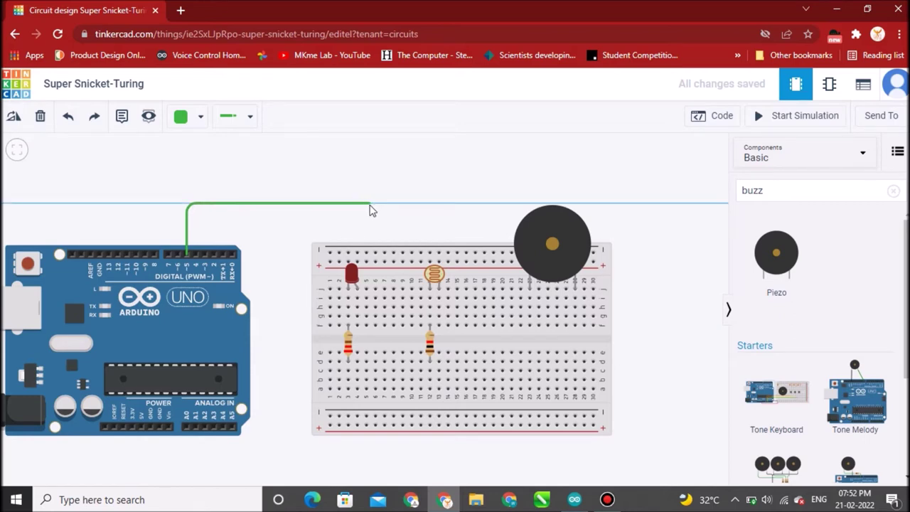
pyautogui.click(375, 205)
pyautogui.click(377, 271)
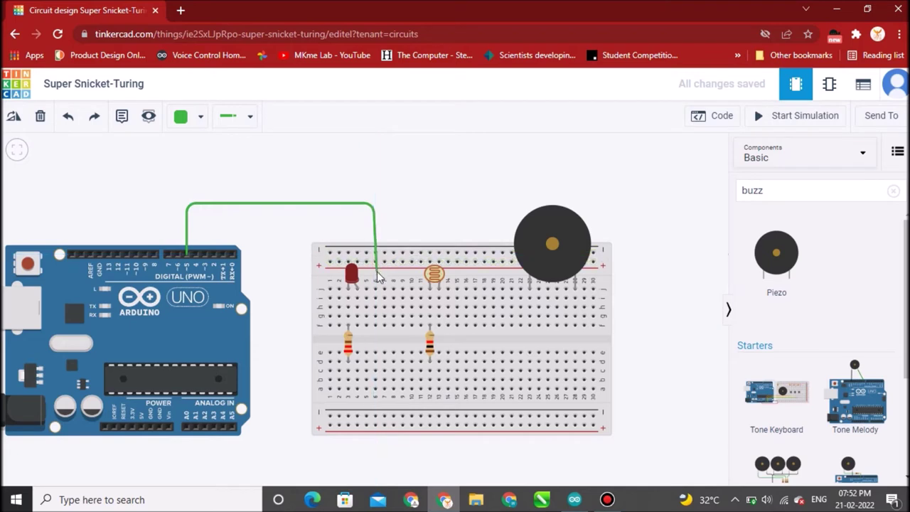
pyautogui.moveTo(375, 274); pyautogui.dragTo(357, 289)
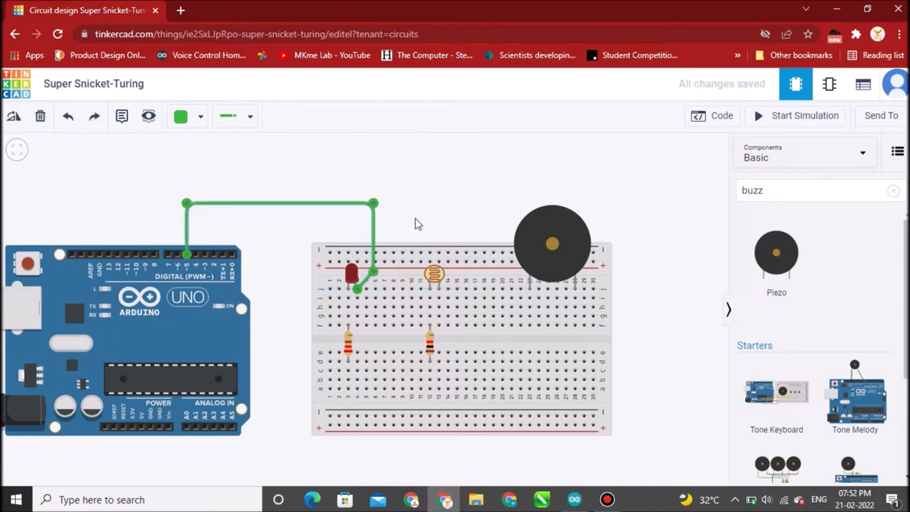
pyautogui.click(420, 220)
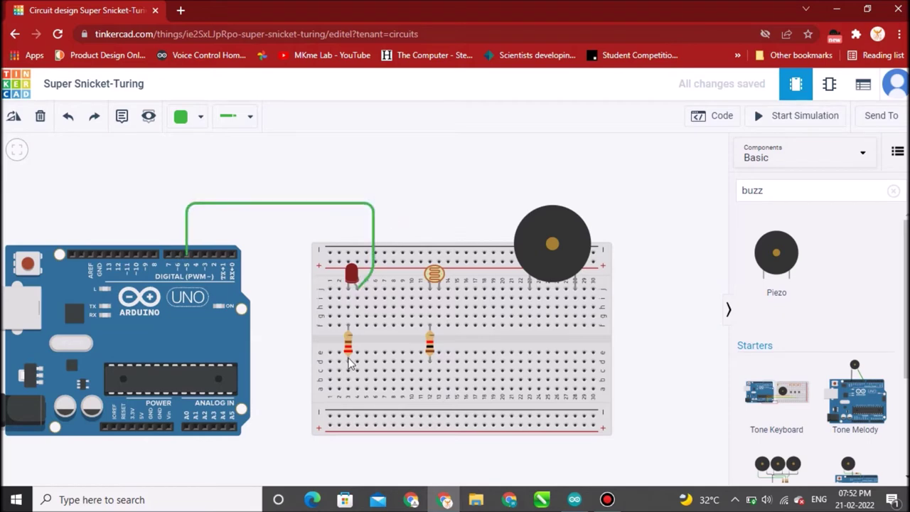
# Step: Route a green wire from the Arduino's GND pin to the breadboard's lower negative rail
pyautogui.click(151, 429)
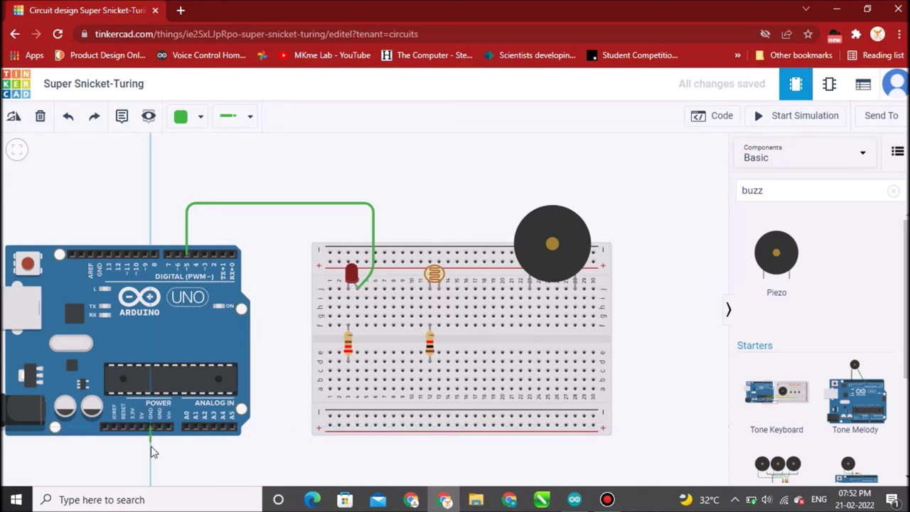
pyautogui.click(151, 448)
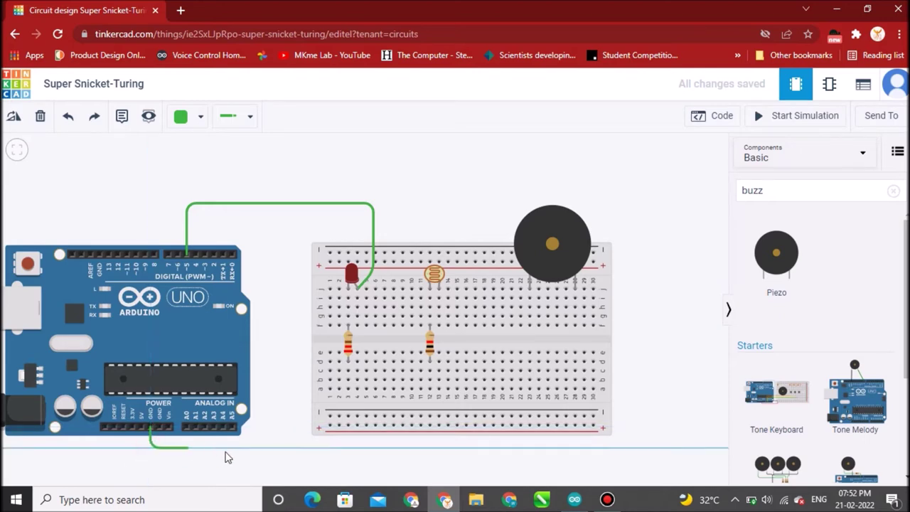
pyautogui.click(284, 448)
pyautogui.click(284, 414)
pyautogui.click(328, 416)
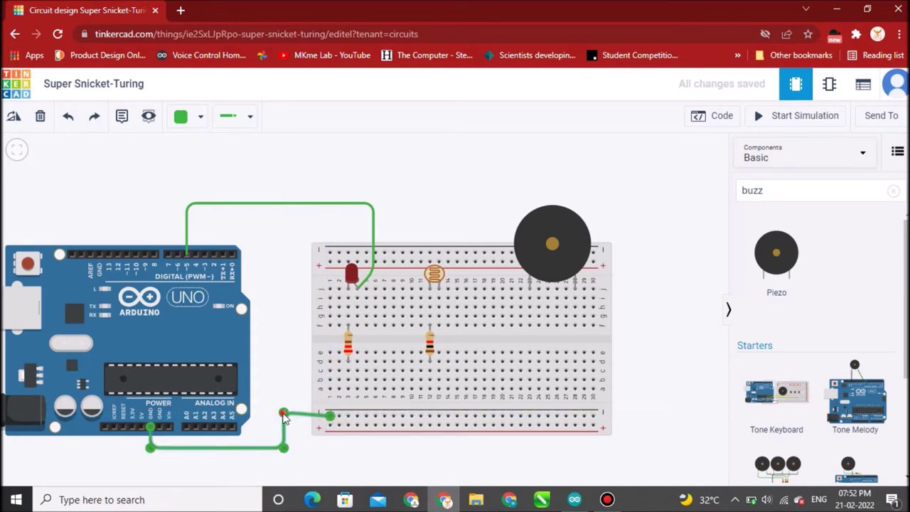
# Step: Straighten the upper bend of the GND wire and route a green wire from Arduino 5V to the breadboard's lower positive rail
pyautogui.moveTo(284, 414); pyautogui.dragTo(285, 416)
pyautogui.click(142, 427)
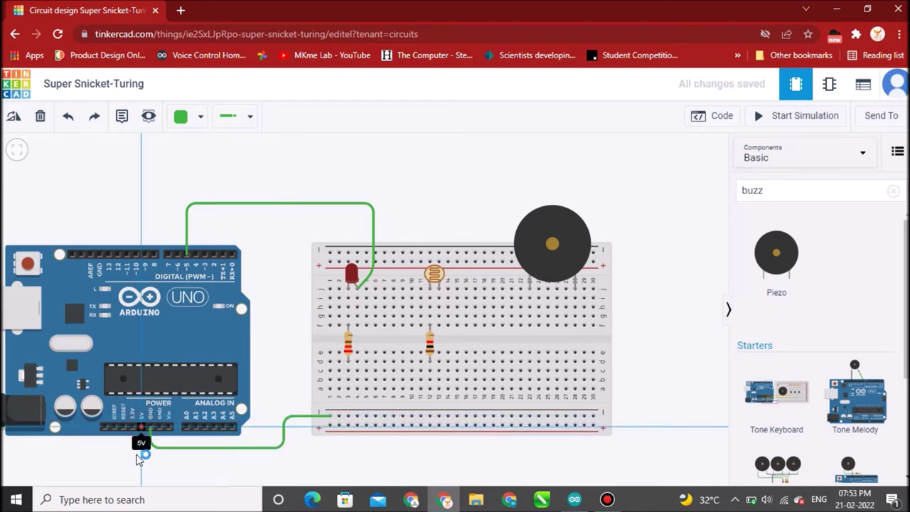
pyautogui.click(142, 455)
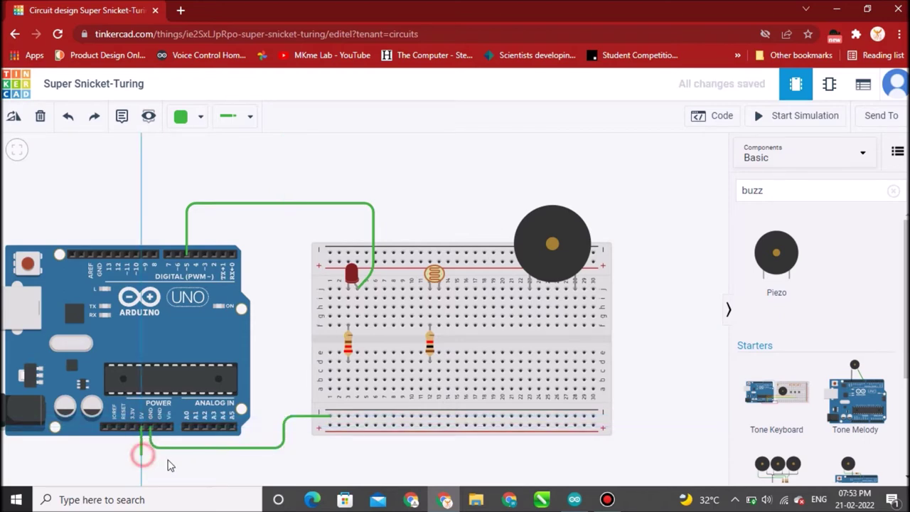
pyautogui.click(290, 458)
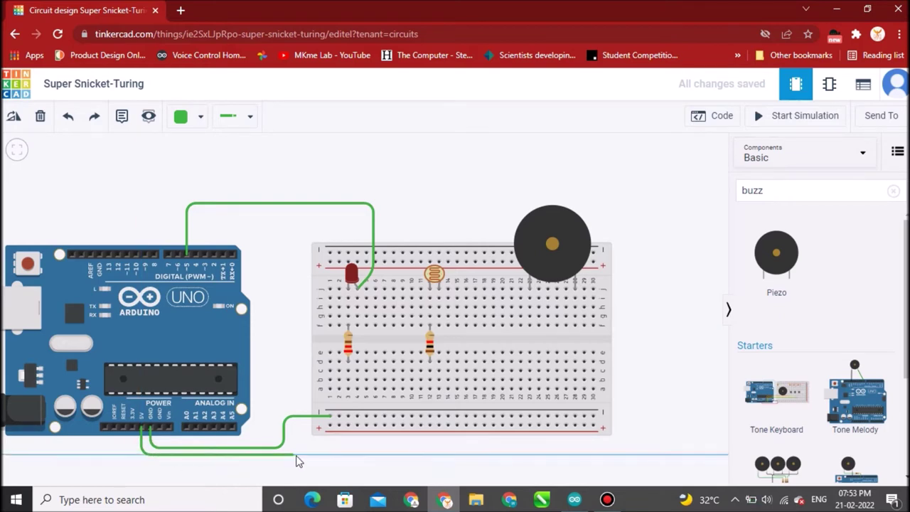
pyautogui.click(298, 456)
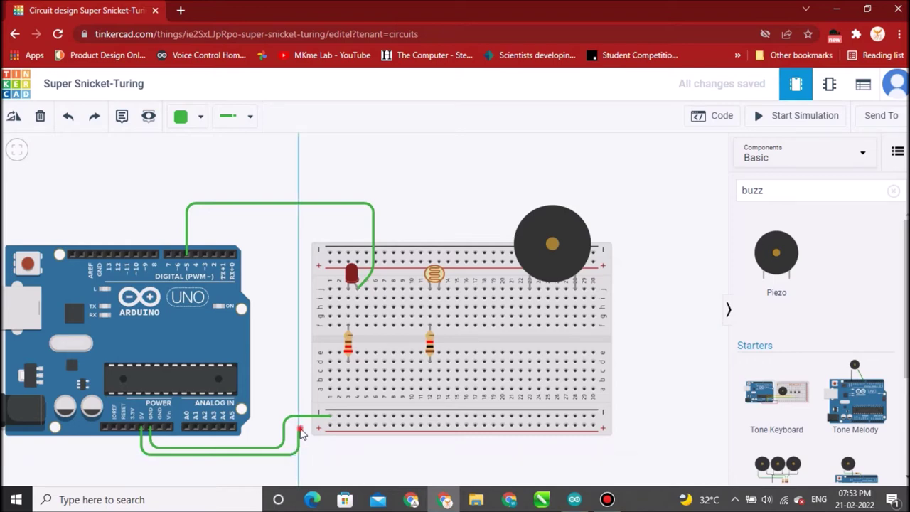
pyautogui.click(299, 429)
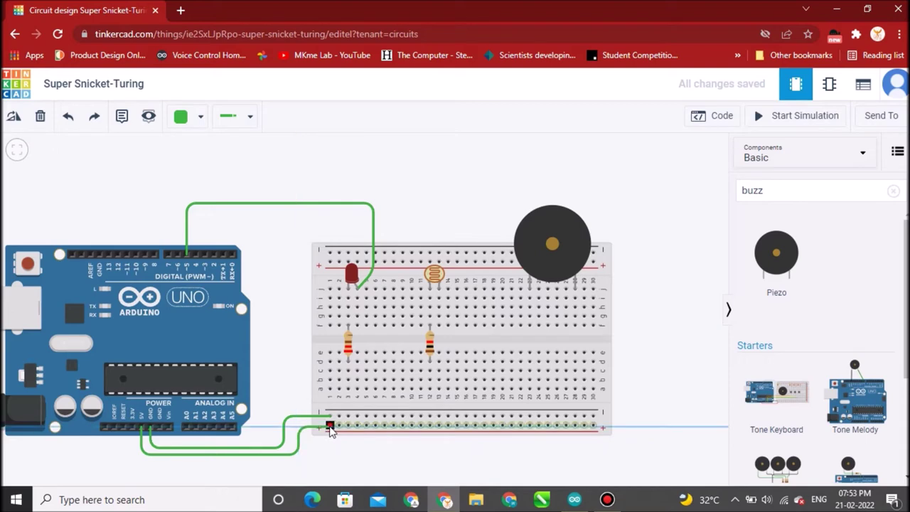
pyautogui.click(330, 426)
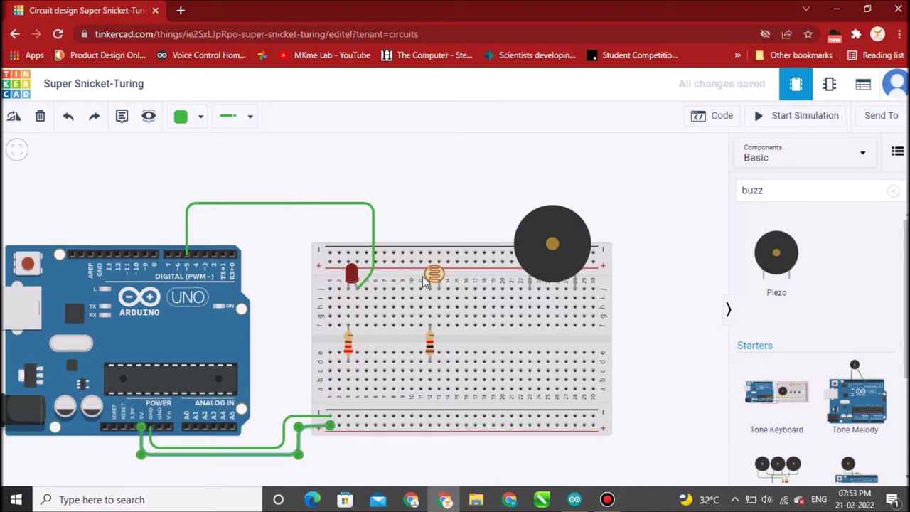
# Step: Colour the 5V wire red and the GND wire black
pyautogui.click(253, 119)
pyautogui.click(196, 121)
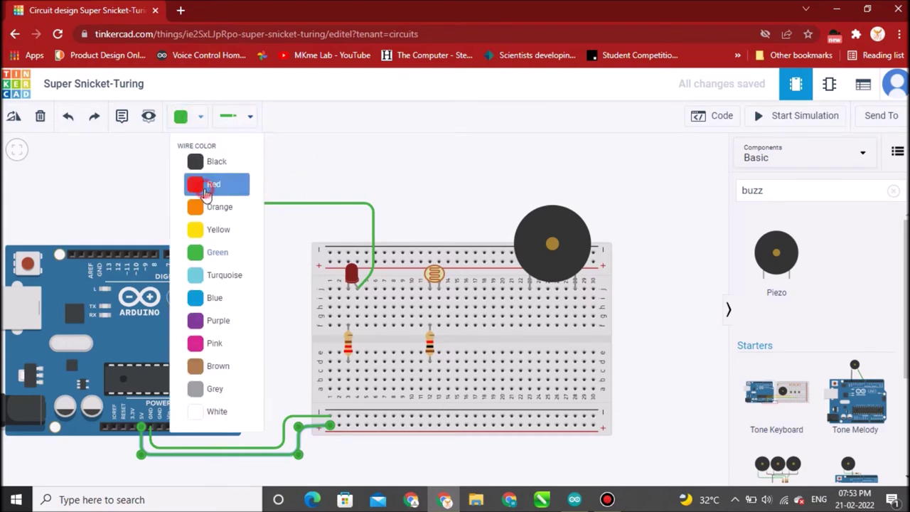
pyautogui.click(197, 181)
pyautogui.click(277, 448)
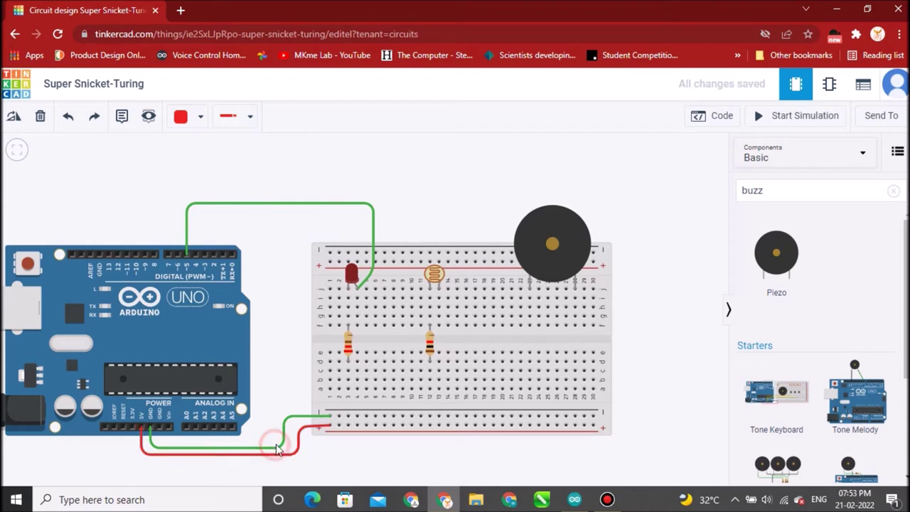
pyautogui.click(281, 451)
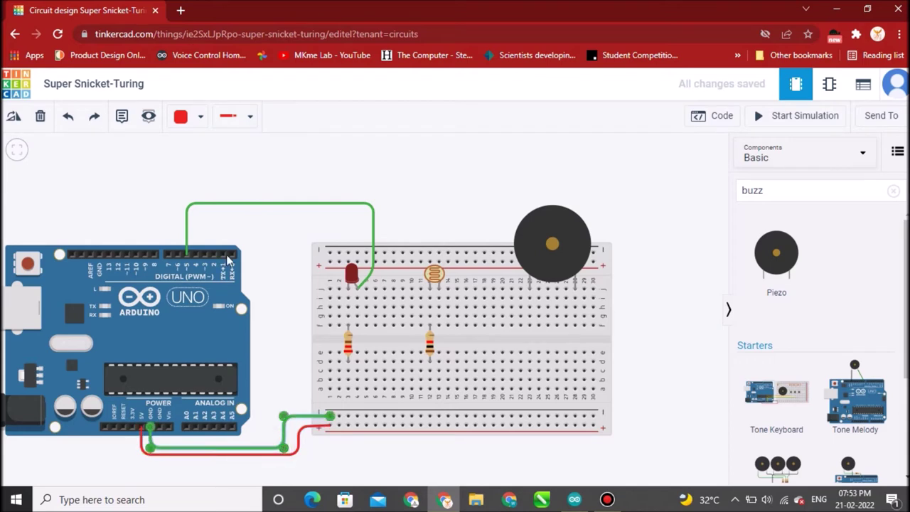
pyautogui.click(199, 116)
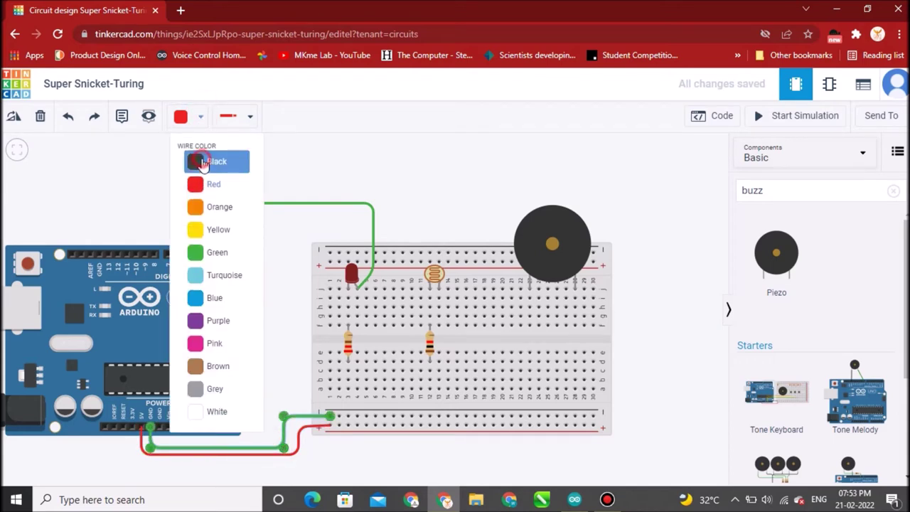
pyautogui.click(203, 161)
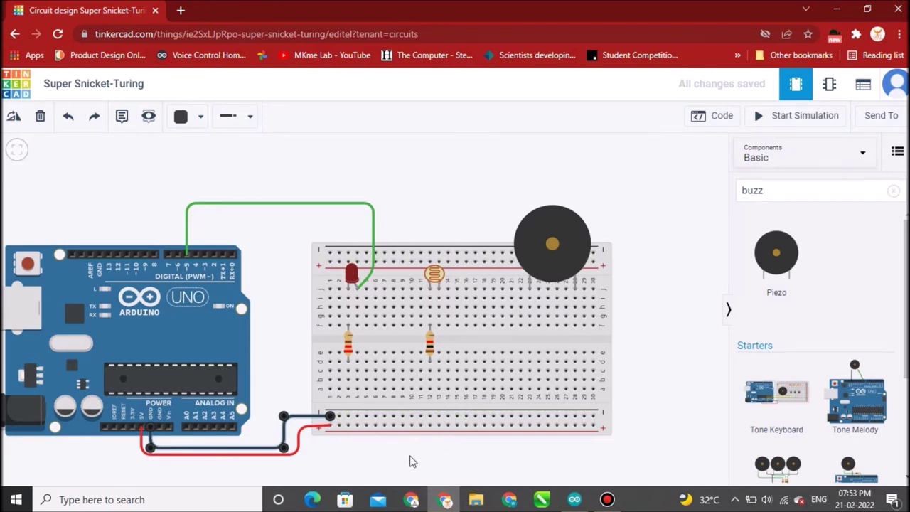
# Step: Connect the lower positive rail to hole f13 in the photoresistor's column with an orange wire
pyautogui.click(448, 425)
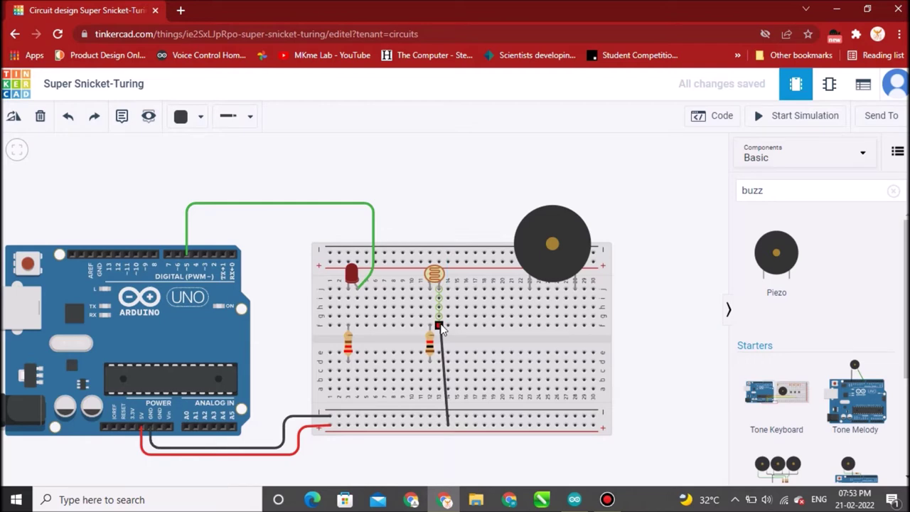
pyautogui.click(439, 327)
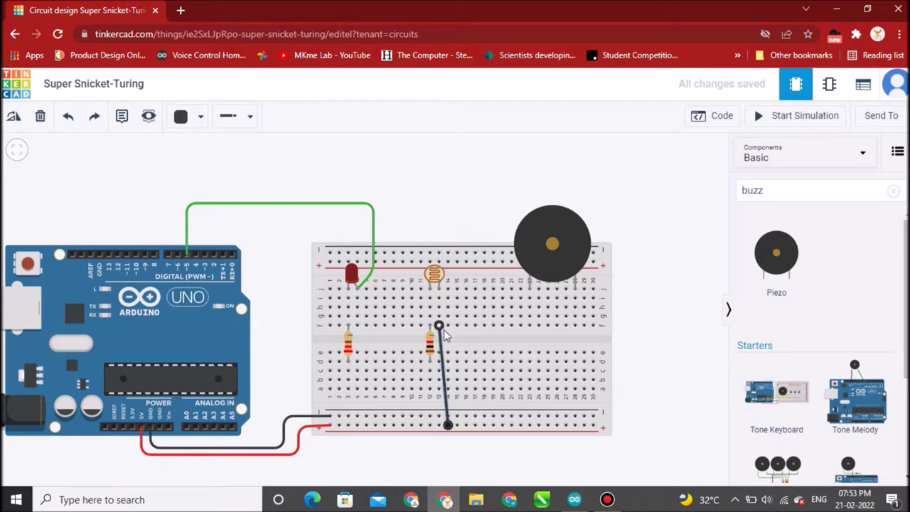
pyautogui.click(200, 117)
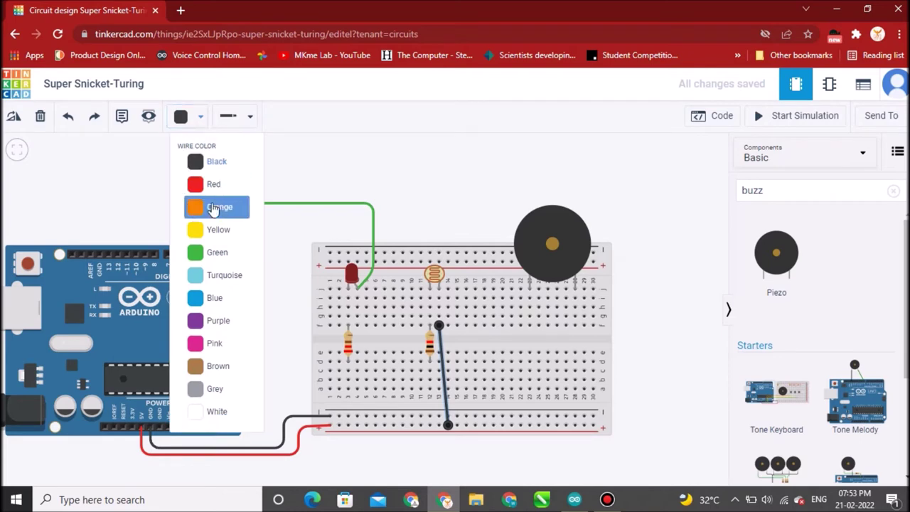
pyautogui.click(212, 207)
pyautogui.click(414, 159)
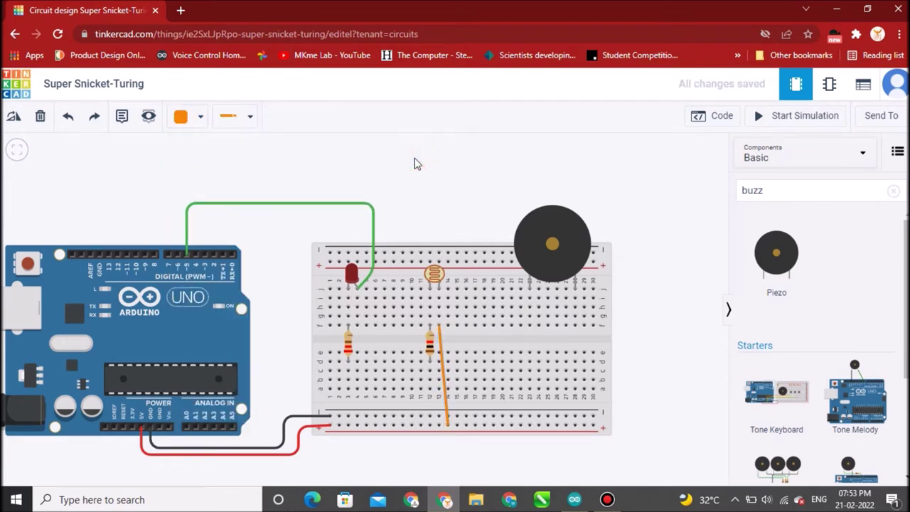
# Step: Connect the lower negative rail to hole b12, below the photoresistor's resistor, with a black wire
pyautogui.click(429, 418)
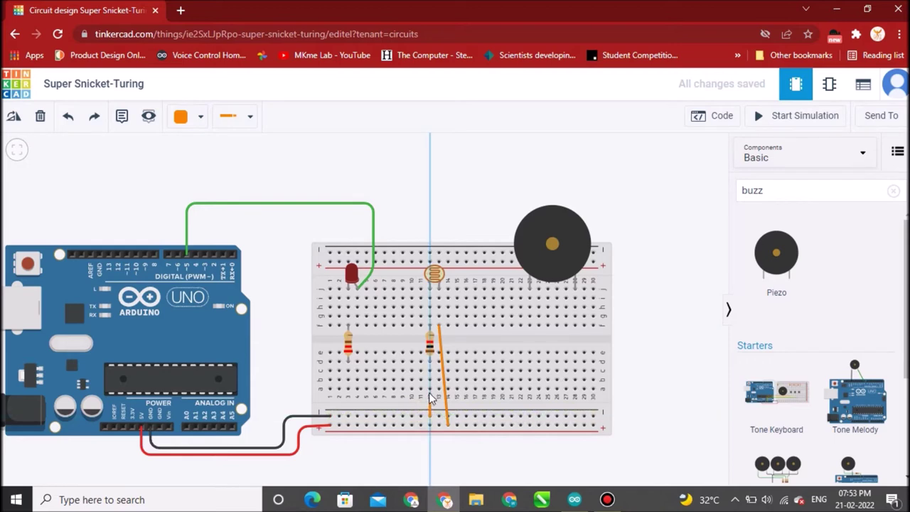
pyautogui.click(430, 381)
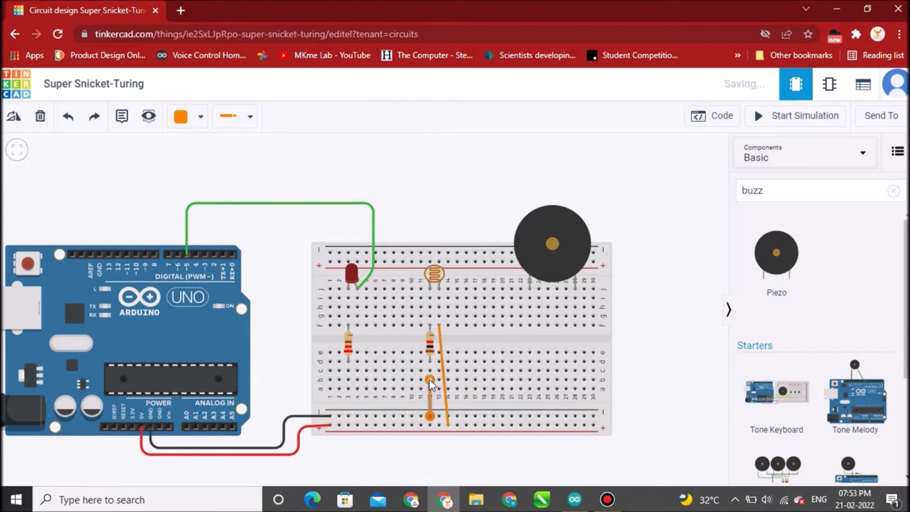
pyautogui.click(197, 119)
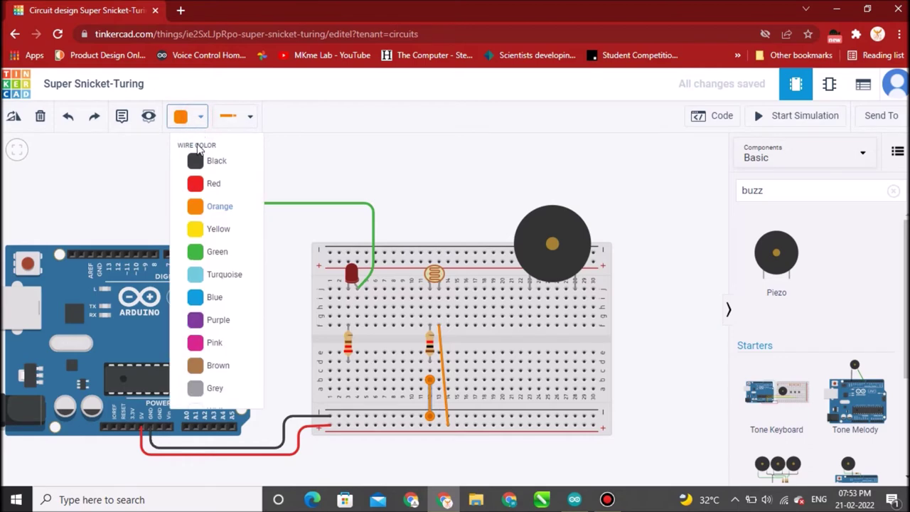
pyautogui.click(199, 156)
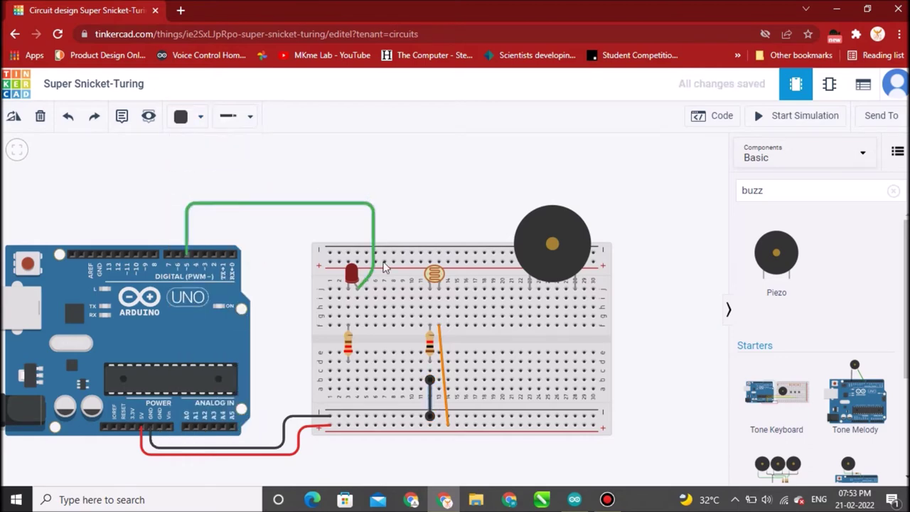
# Step: Route a yellow wire from hole h12, between the photoresistor and its resistor, around below the boards to Arduino pin A0
pyautogui.click(431, 308)
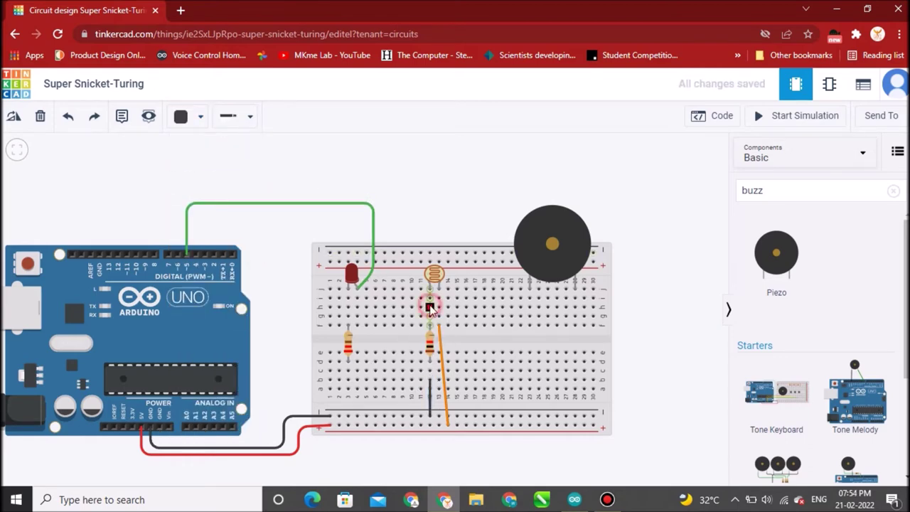
pyautogui.click(401, 343)
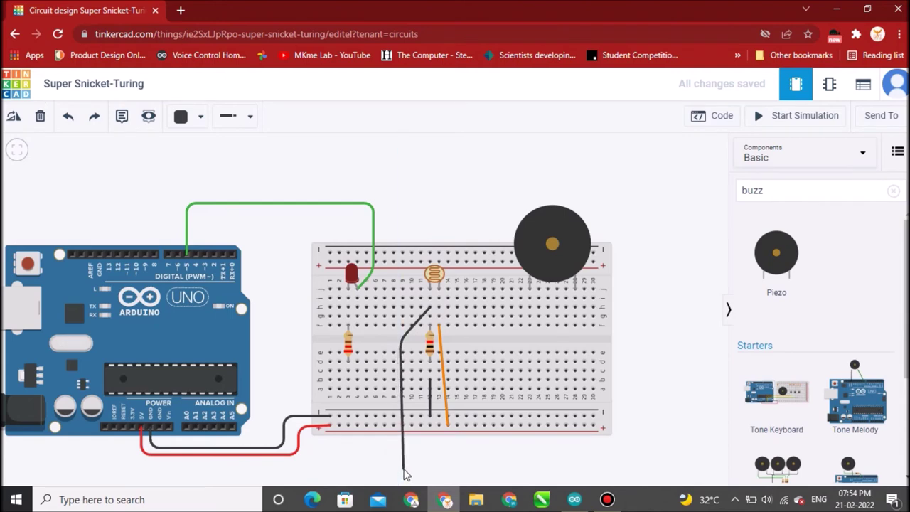
pyautogui.click(401, 470)
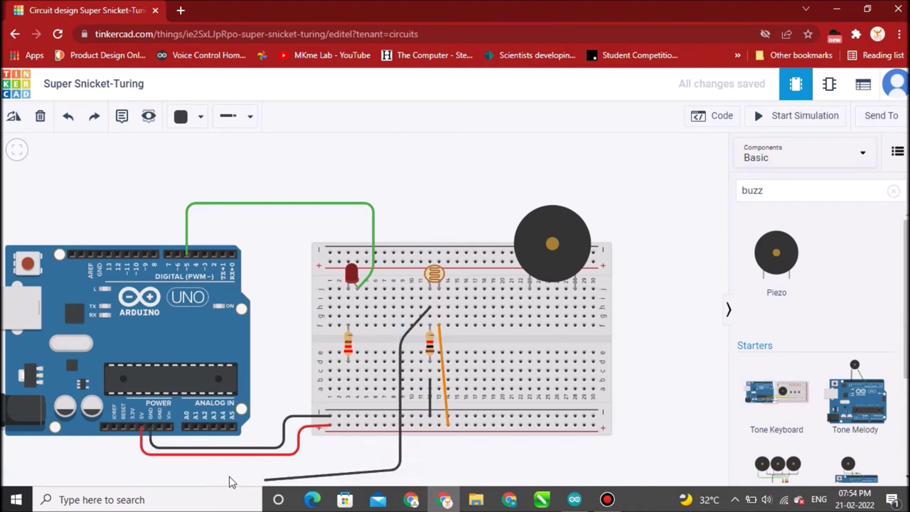
pyautogui.click(186, 471)
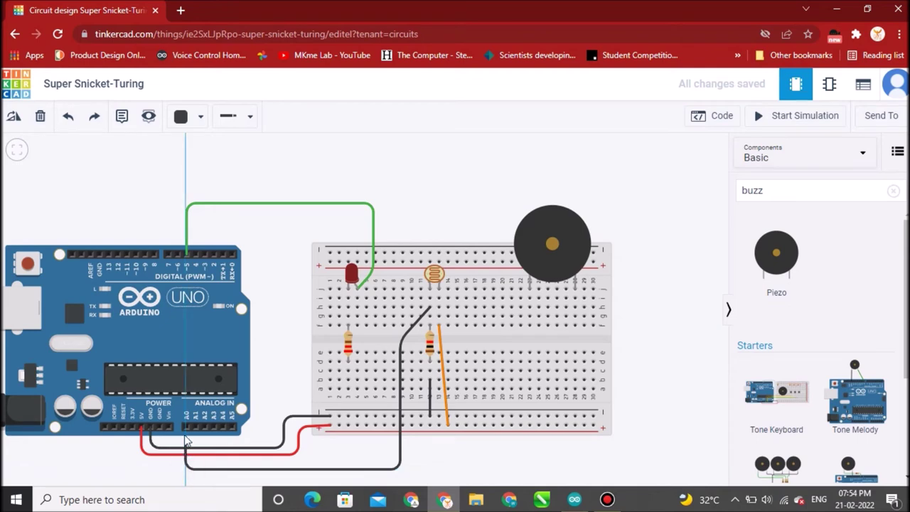
pyautogui.click(185, 427)
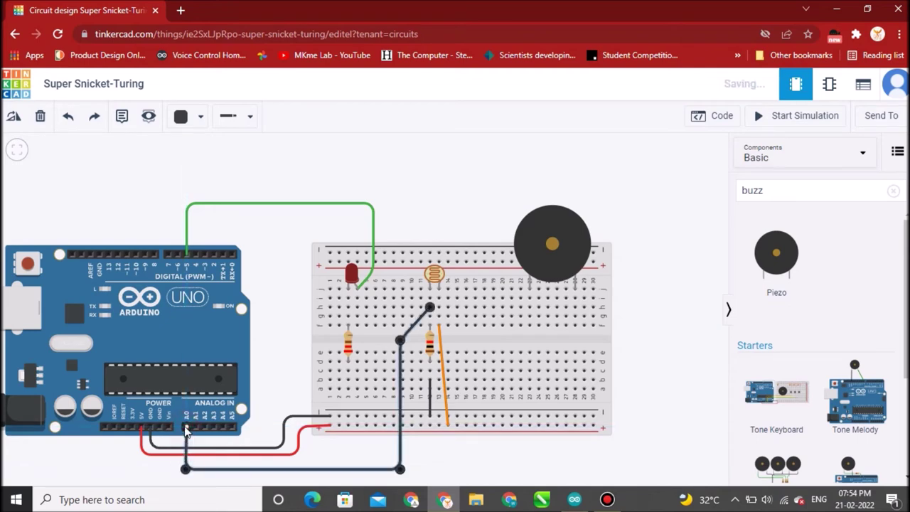
pyautogui.click(193, 126)
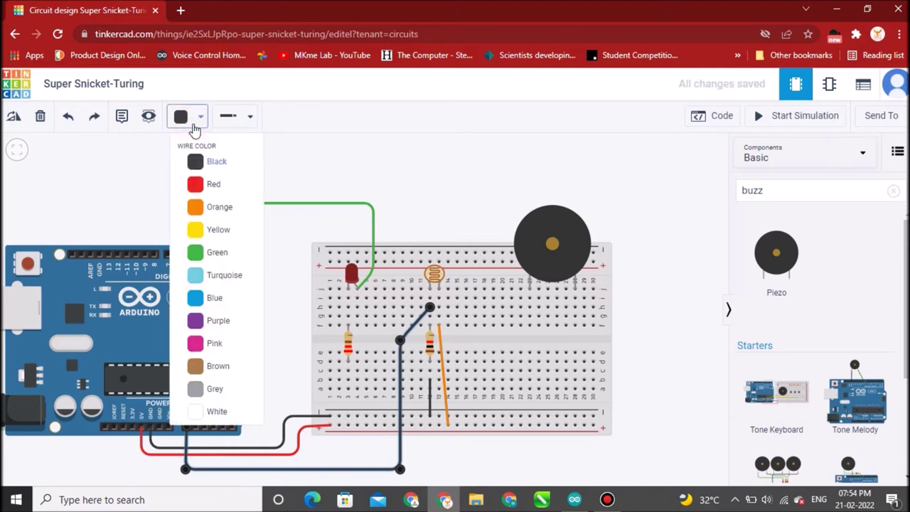
pyautogui.click(206, 207)
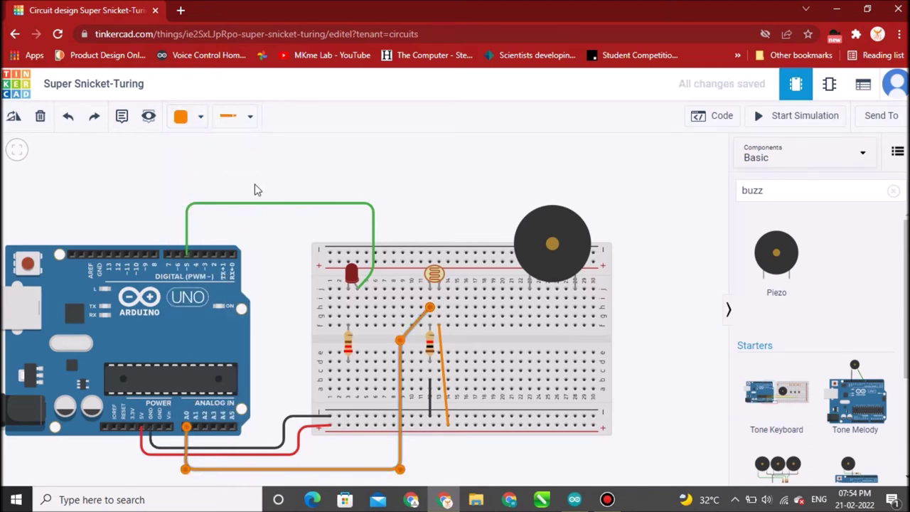
pyautogui.click(197, 121)
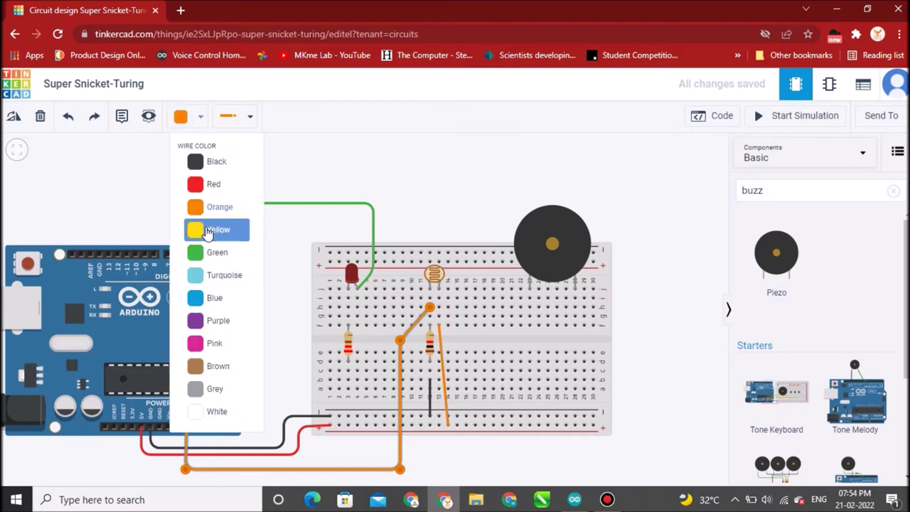
pyautogui.click(208, 233)
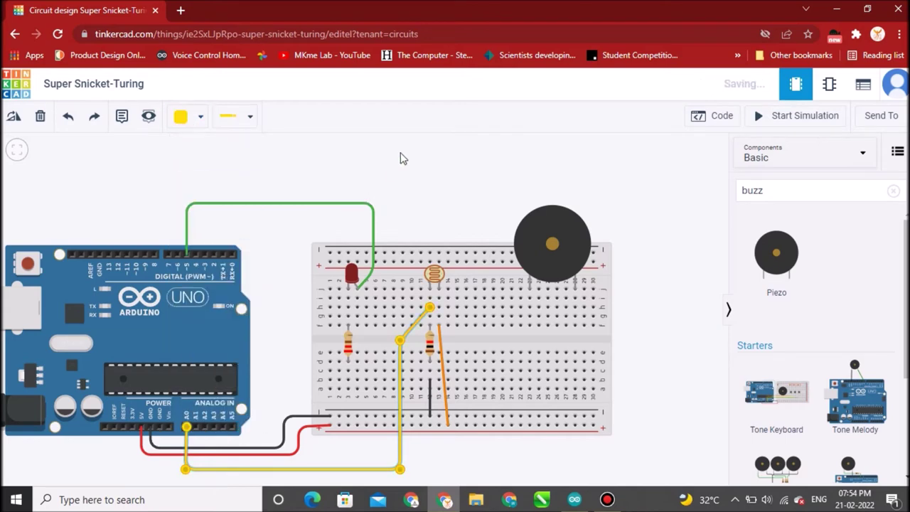
pyautogui.click(475, 269)
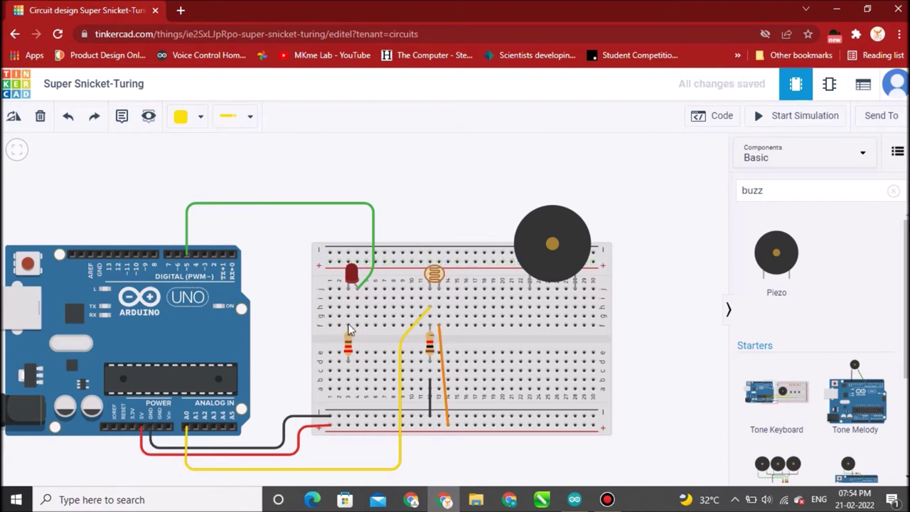
# Step: Connect the lower negative rail to hole c3, below the LED's resistor, with a black wire
pyautogui.click(348, 417)
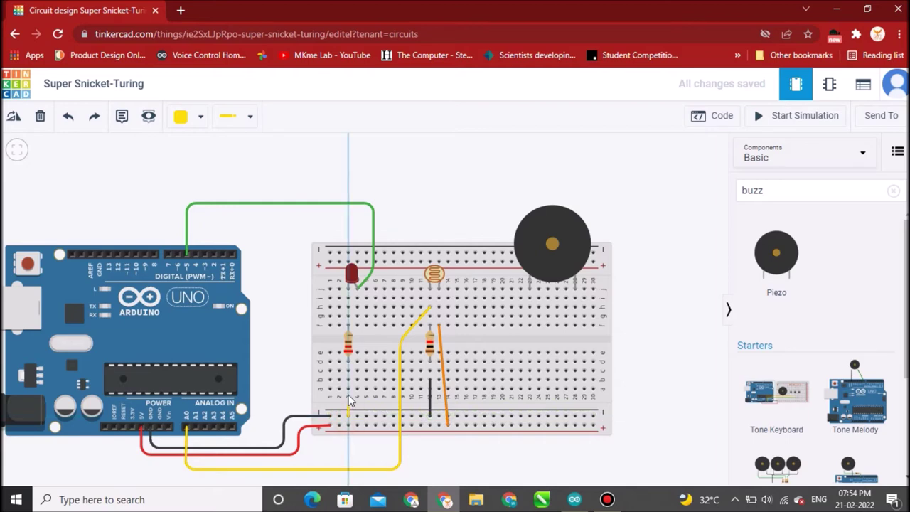
pyautogui.click(348, 372)
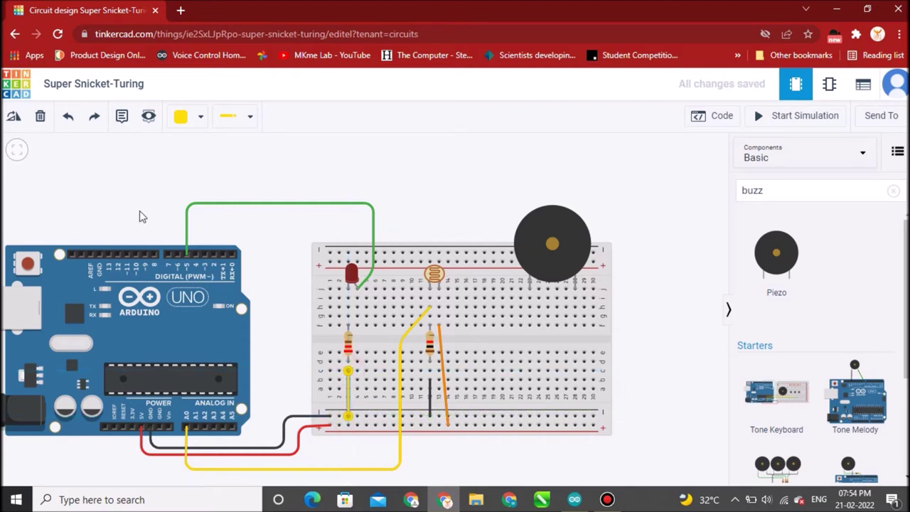
pyautogui.click(190, 118)
pyautogui.click(198, 164)
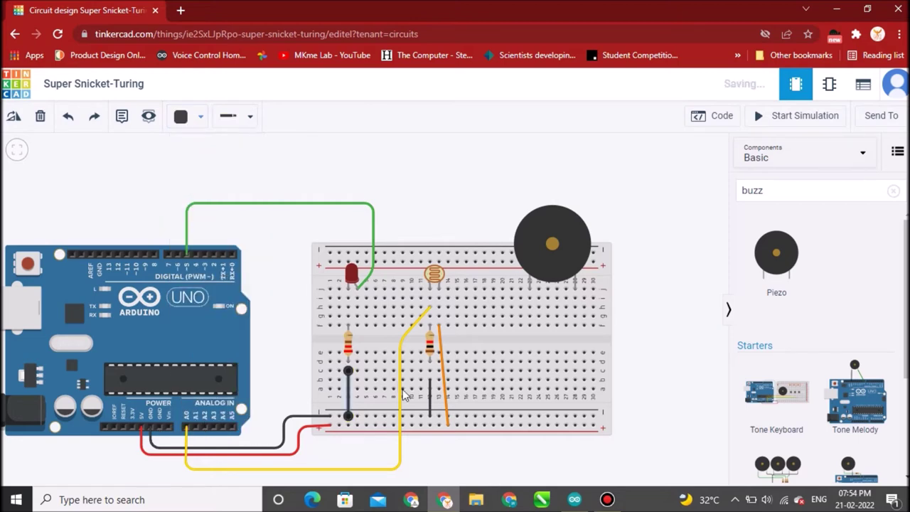
# Step: Connect the lower negative rail to hole g28 in the column of the piezo's far leg with a black wire
pyautogui.click(530, 373)
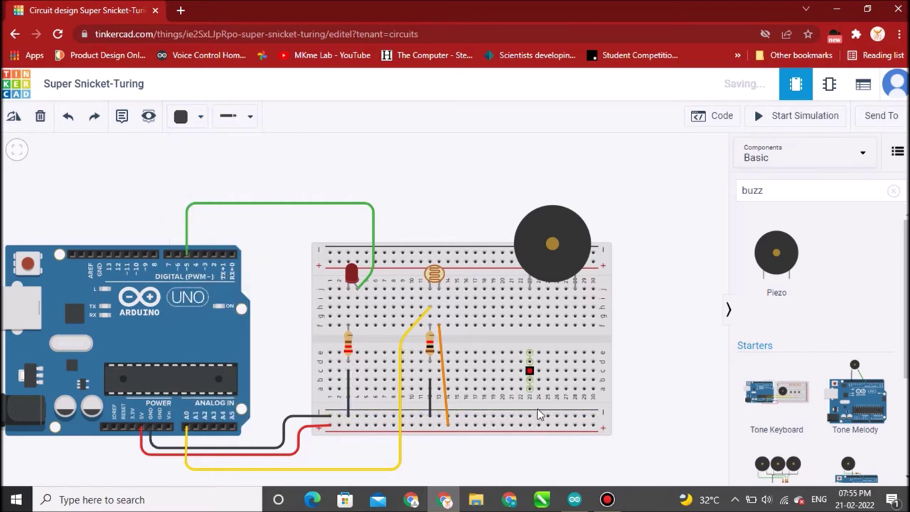
pyautogui.click(576, 416)
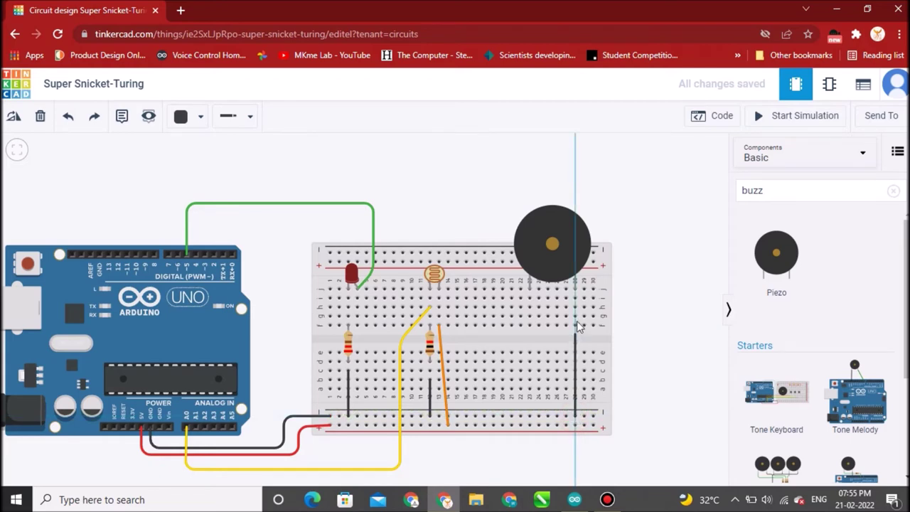
pyautogui.click(576, 316)
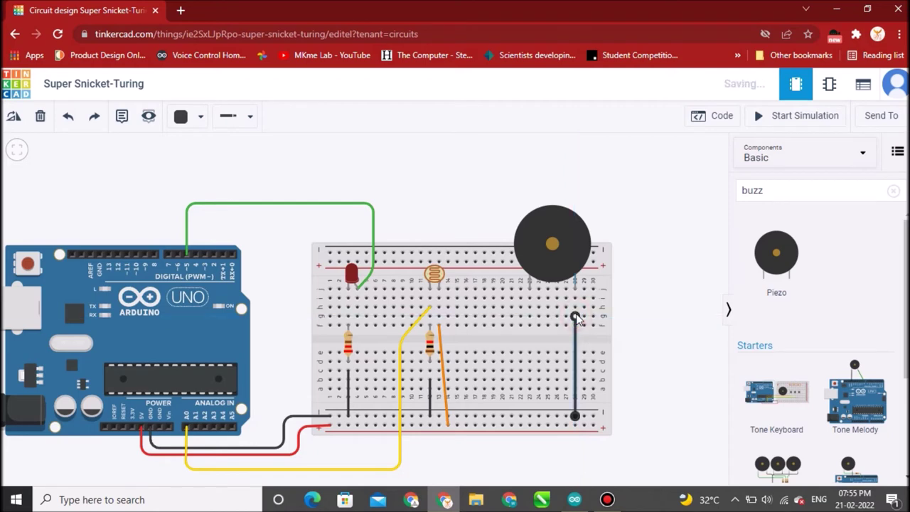
# Step: Route a green wire from Arduino pin 4 above the boards to hole j23 at the piezo's near leg
pyautogui.click(197, 256)
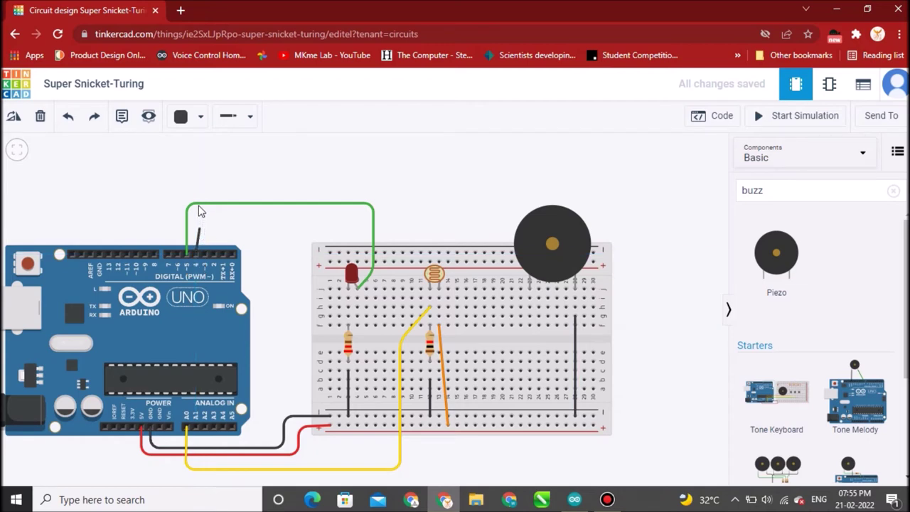
pyautogui.click(197, 176)
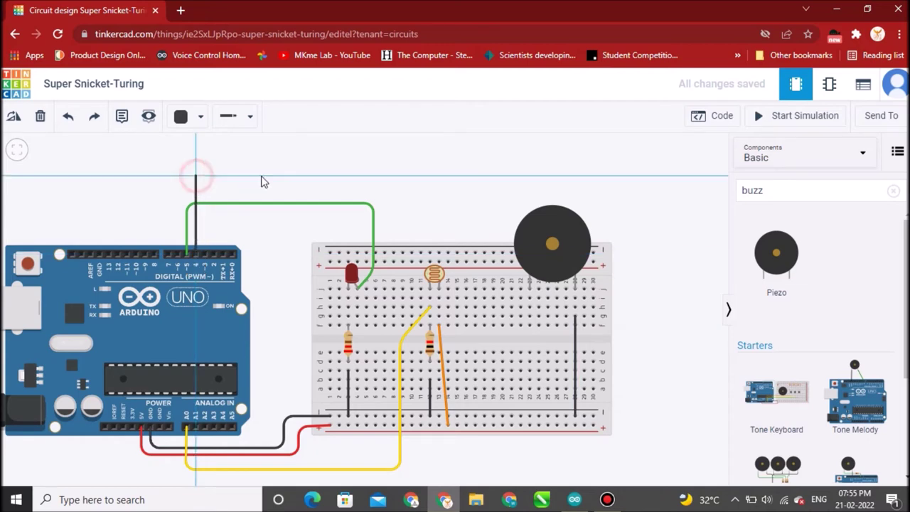
pyautogui.click(495, 177)
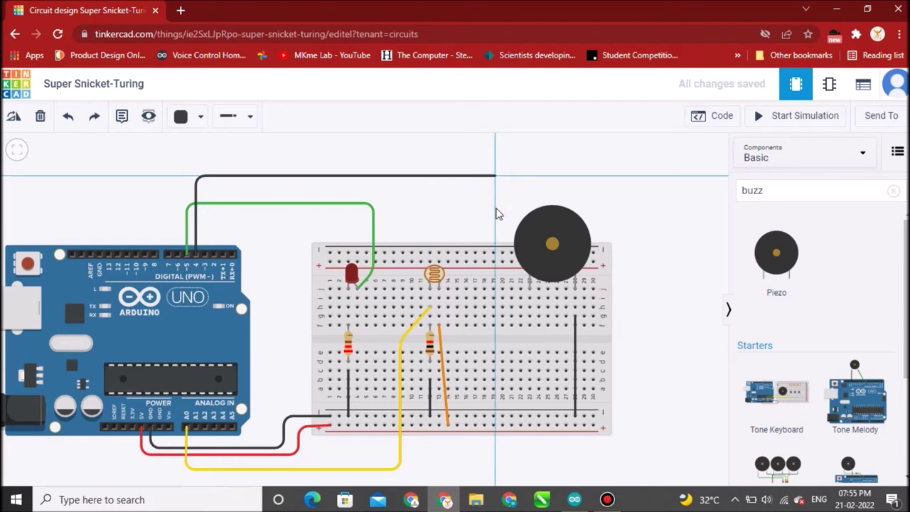
pyautogui.click(496, 263)
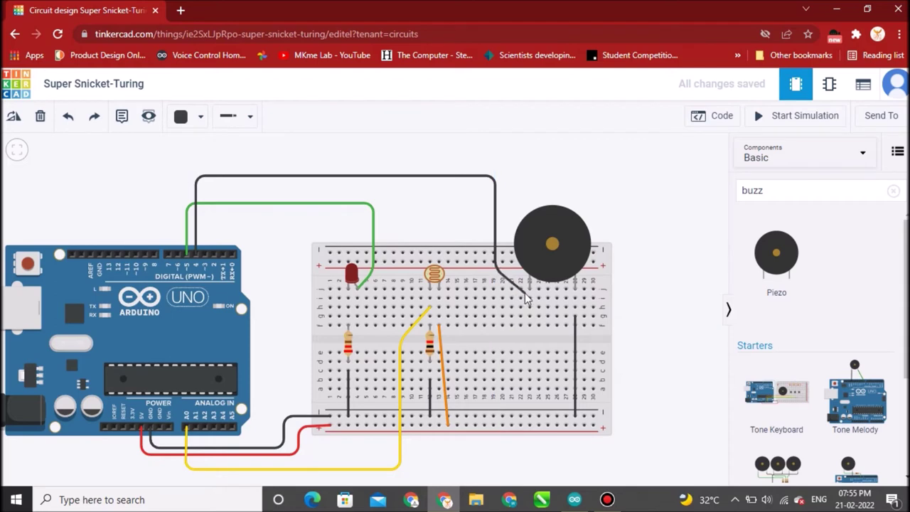
pyautogui.click(529, 288)
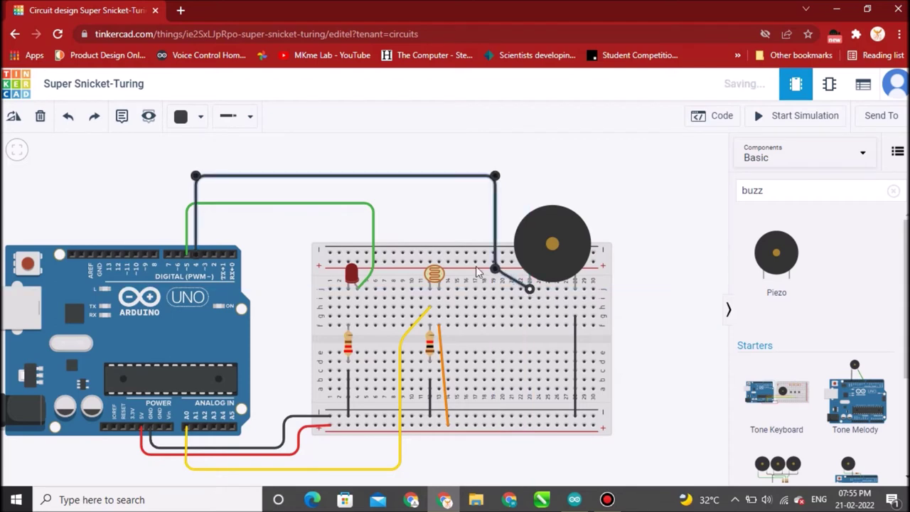
pyautogui.click(199, 116)
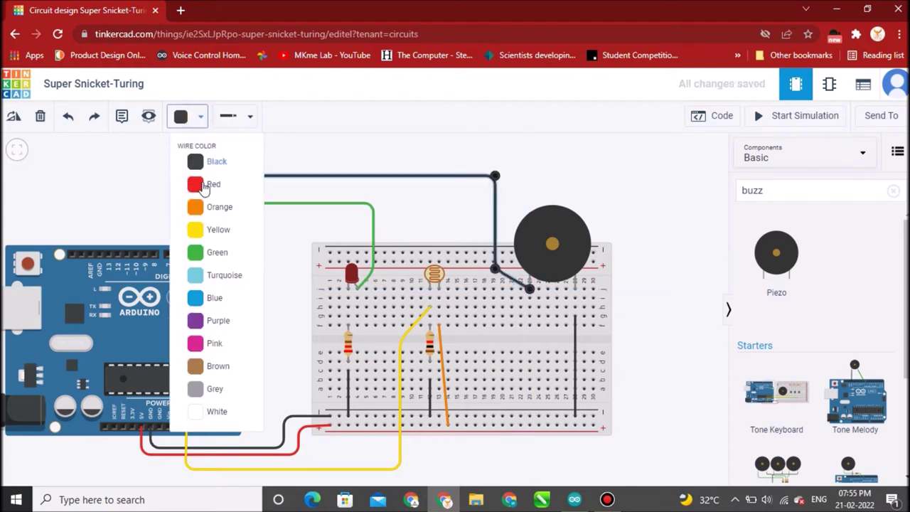
pyautogui.click(212, 253)
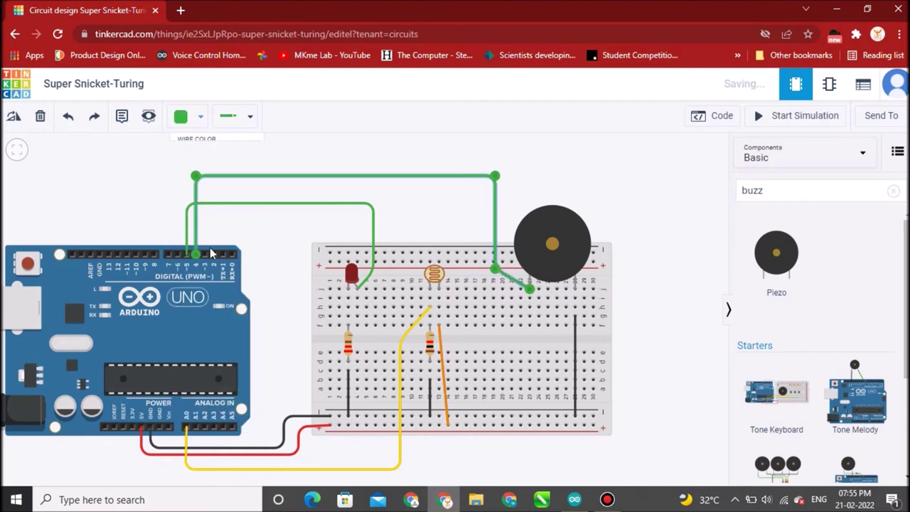
pyautogui.click(419, 215)
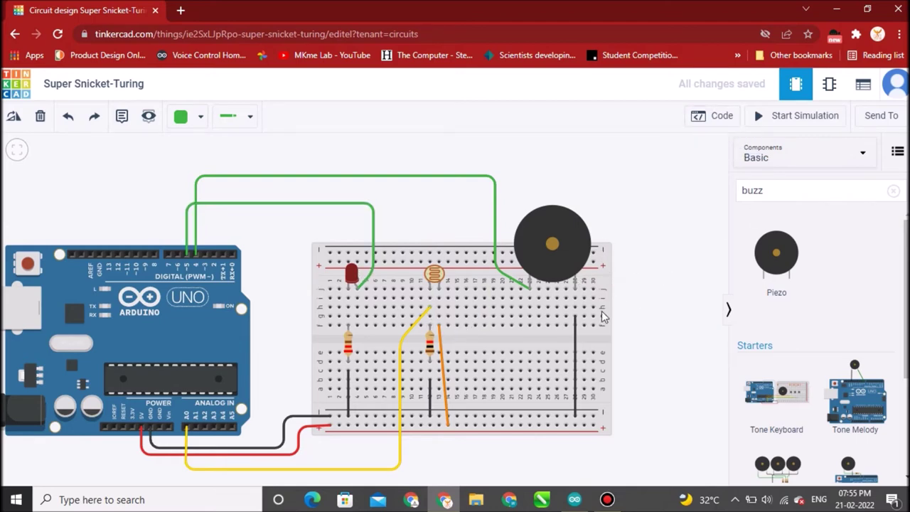
# Step: Switch the Arduino's code editor from Blocks to Text mode and delete the entire default sketch
pyautogui.scroll(-1, 603, 317)
pyautogui.scroll(-1, 603, 316)
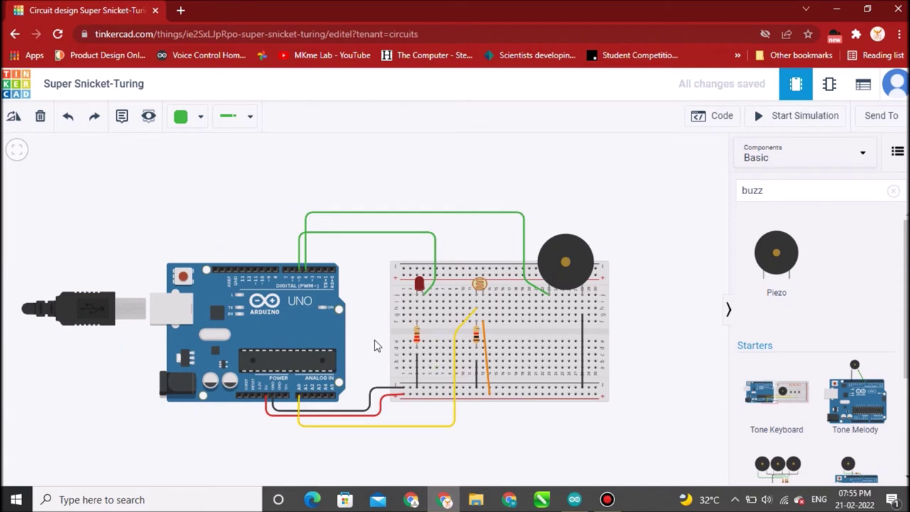
pyautogui.hscroll(3, 337, 351)
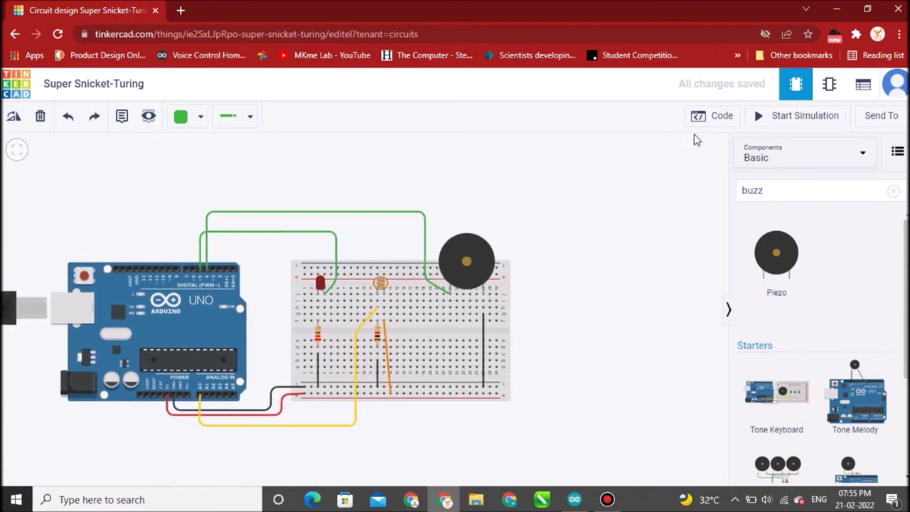
pyautogui.click(712, 116)
pyautogui.click(643, 149)
pyautogui.click(540, 213)
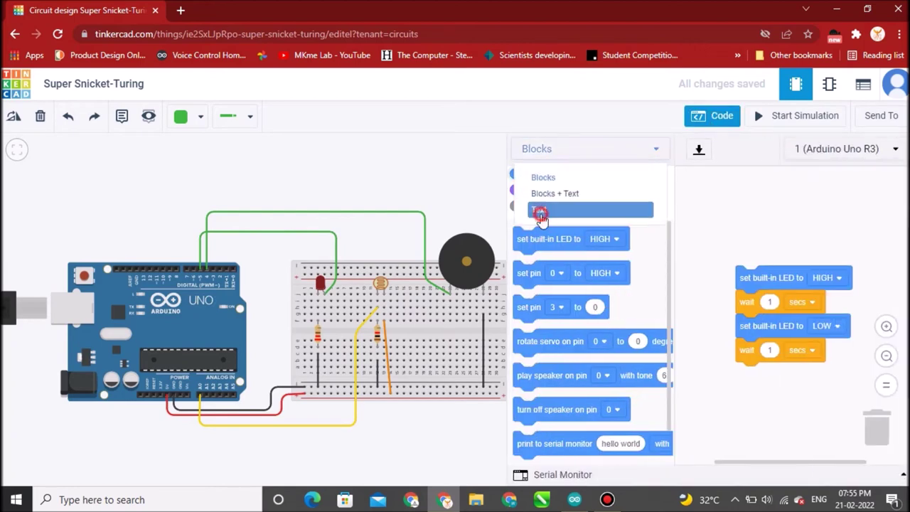
pyautogui.click(500, 311)
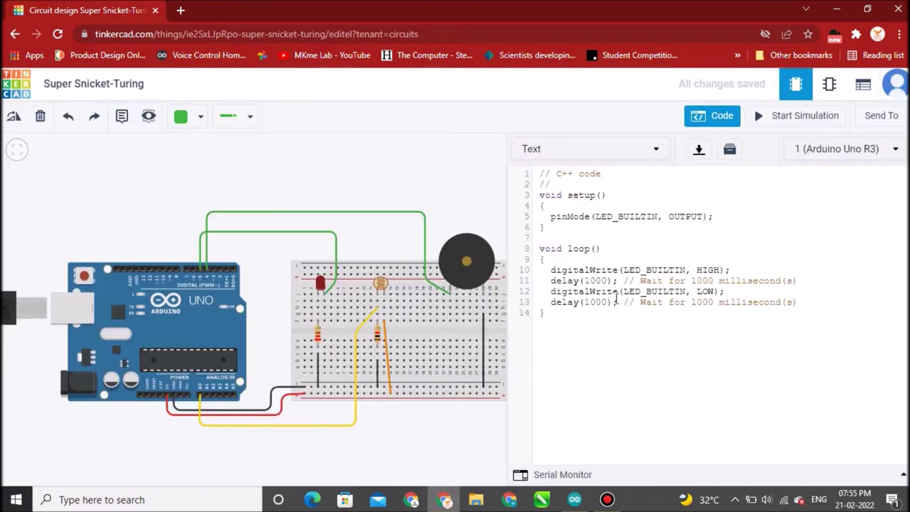
pyautogui.hotkey('ctrl', 'a')
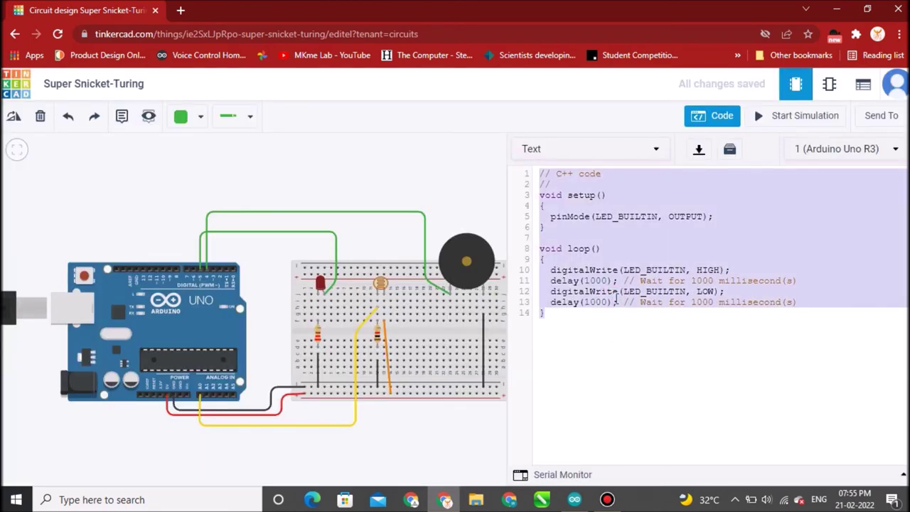
pyautogui.press('BackSpace')
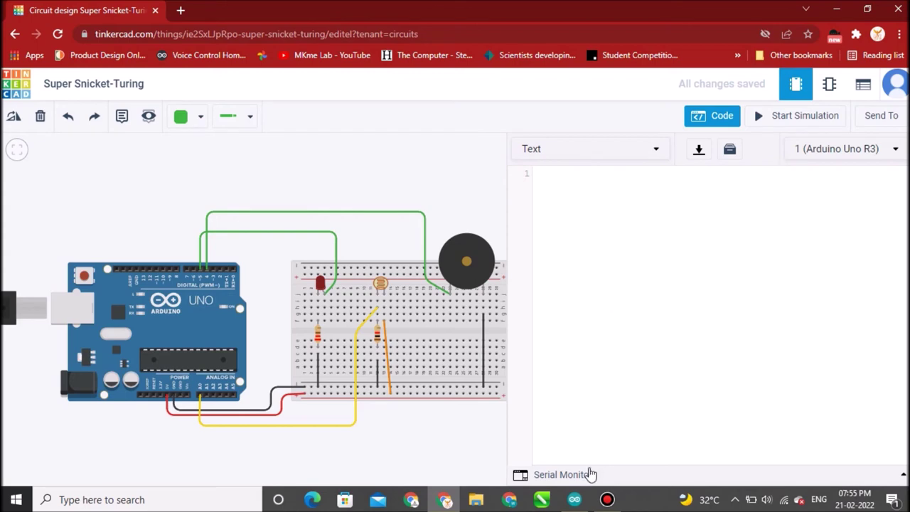
# Step: Copy the entire LDR_With_LED sketch from the Arduino IDE into the empty Tinkercad code editor, and close the editor
pyautogui.click(574, 500)
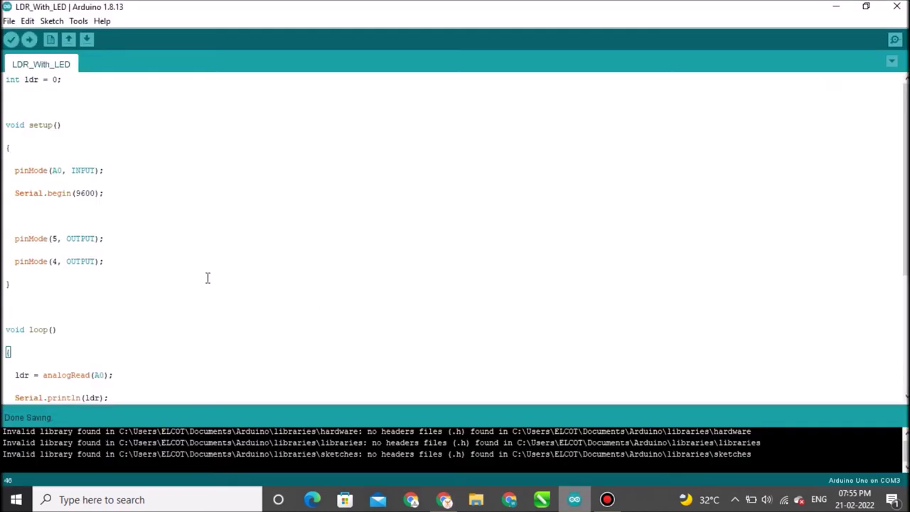
pyautogui.click(143, 236)
pyautogui.hotkey('ctrl', 'a')
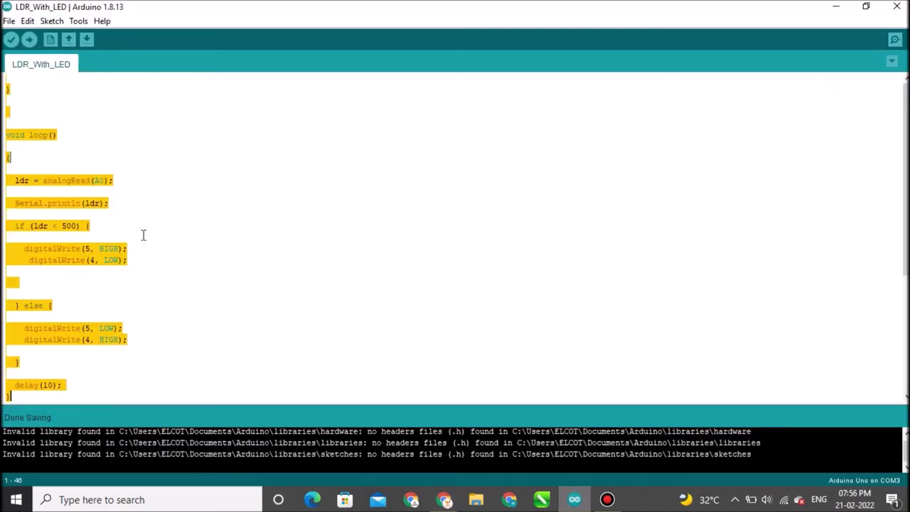
pyautogui.click(836, 11)
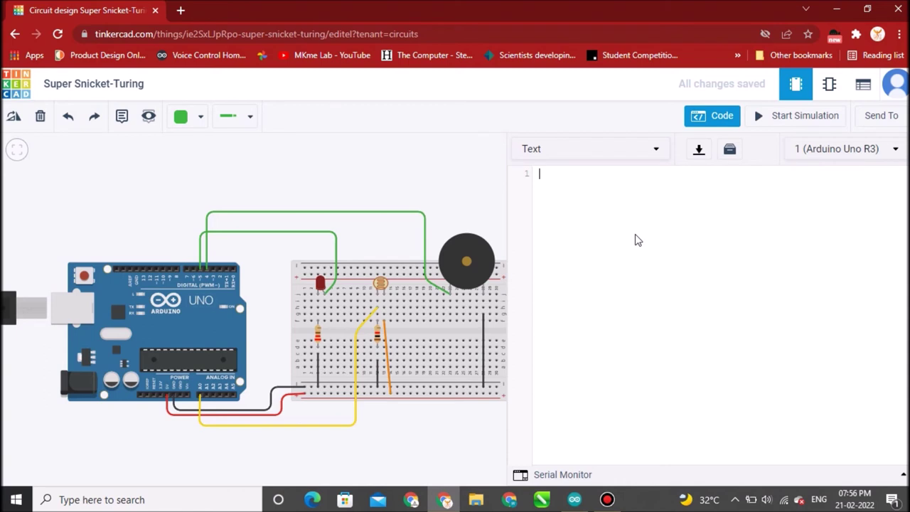
pyautogui.hotkey('ctrl', 'v')
pyautogui.scroll(5, 635, 256)
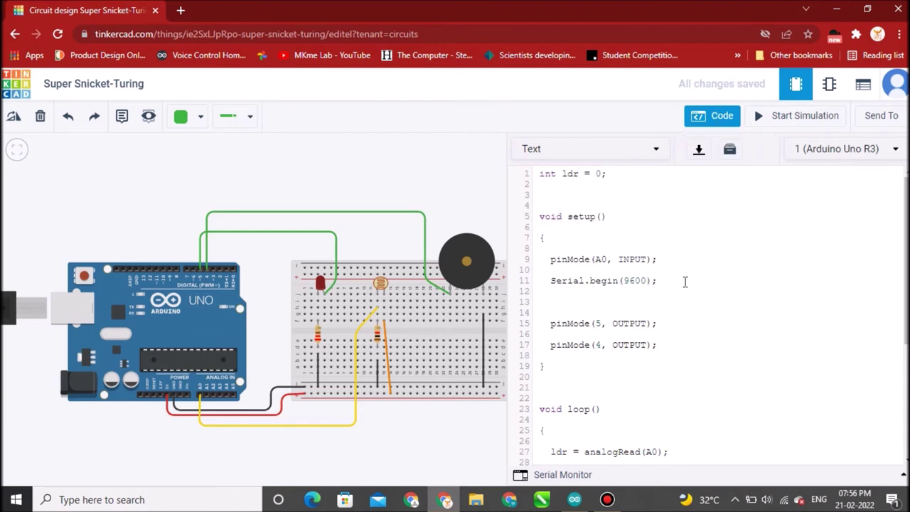
pyautogui.click(717, 122)
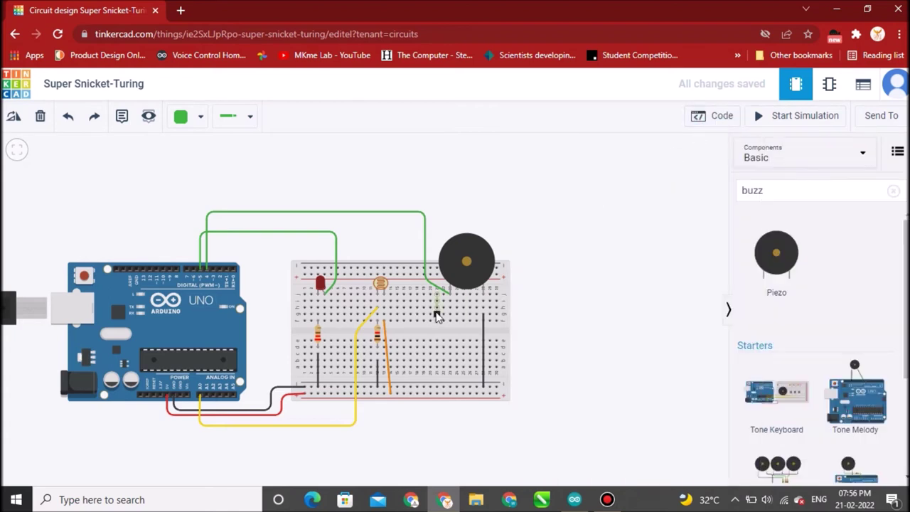
# Step: Examine the wiring of the Arduino, photoresistor, piezo, LED and resistors in the circuit's schematic view
pyautogui.click(829, 87)
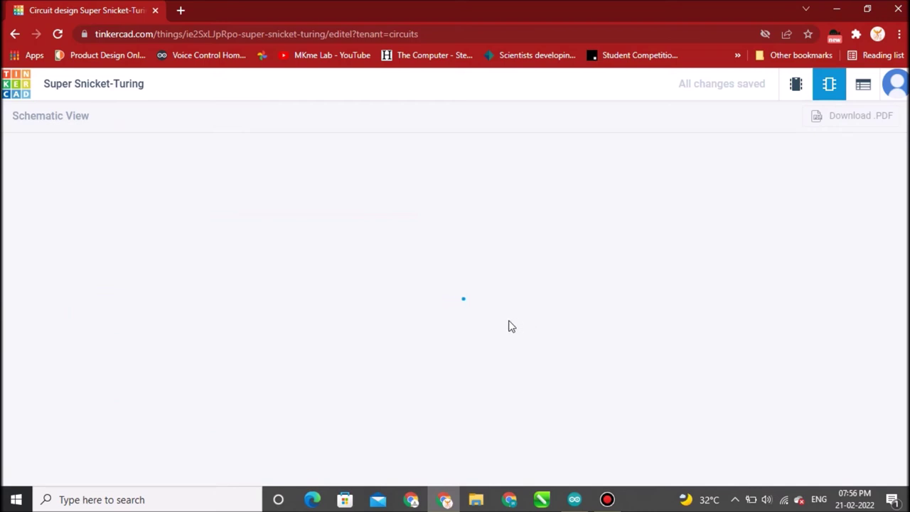
pyautogui.scroll(4, 488, 320)
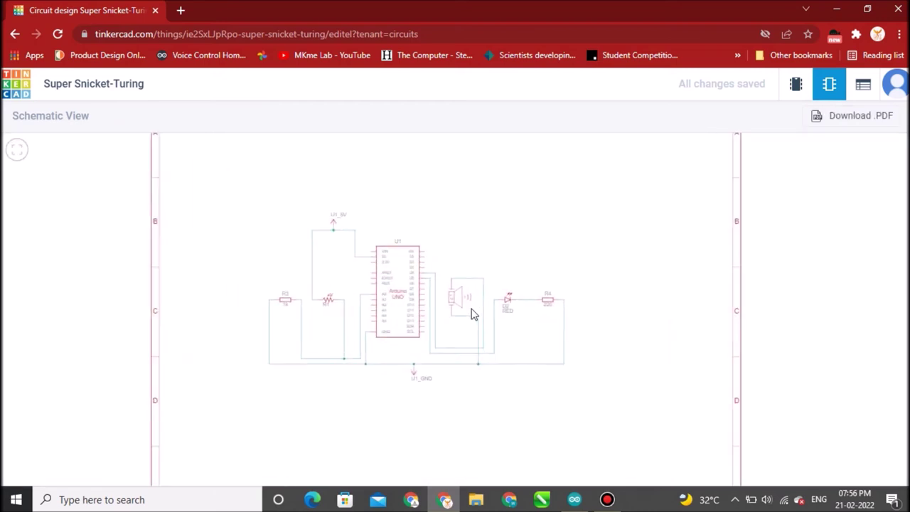
pyautogui.scroll(2, 444, 316)
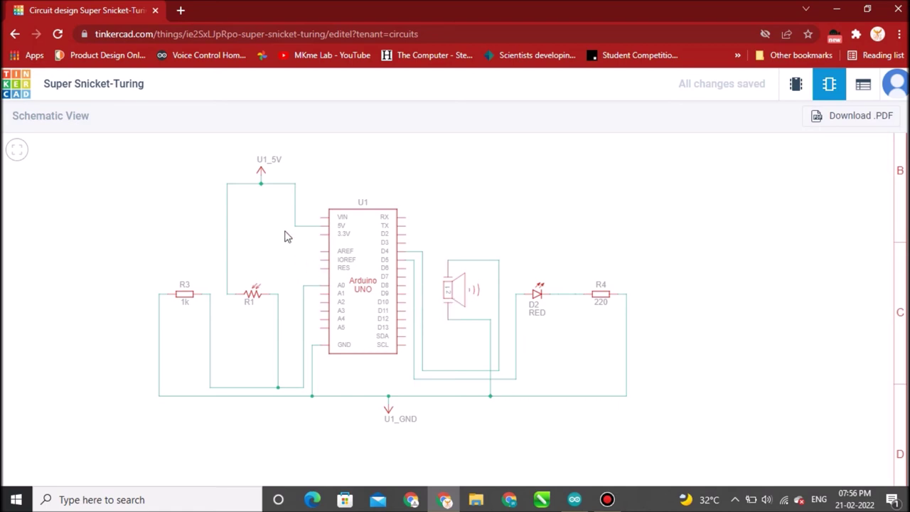
pyautogui.scroll(1, 284, 239)
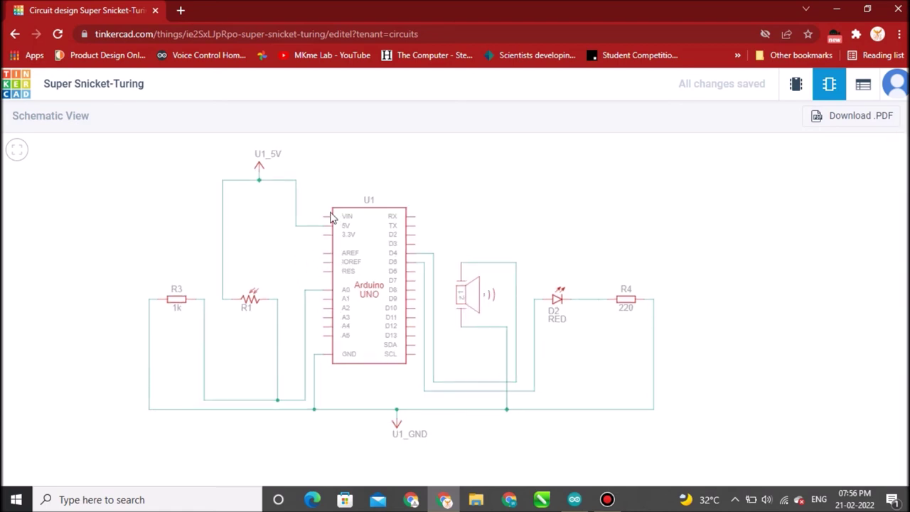
pyautogui.scroll(1, 332, 218)
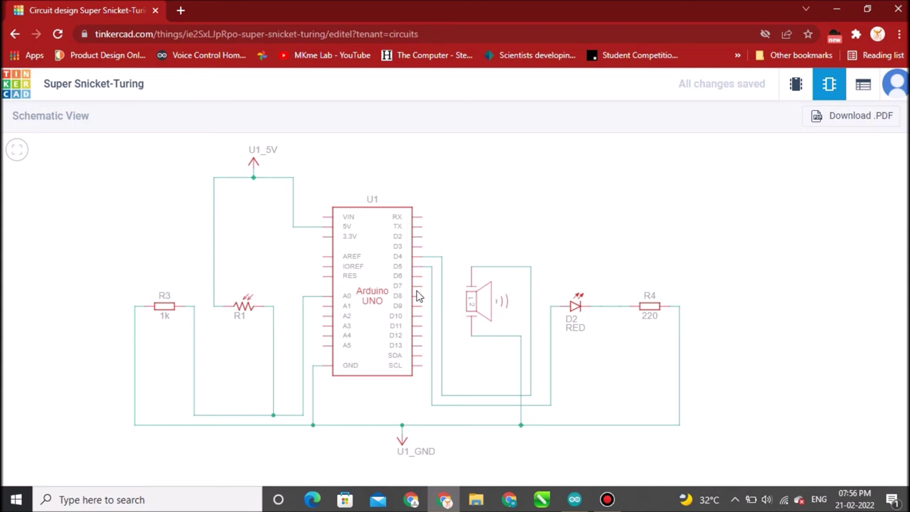
# Step: Review the component list and the pasted sketch, ending back in the circuit view with the code closed
pyautogui.click(863, 85)
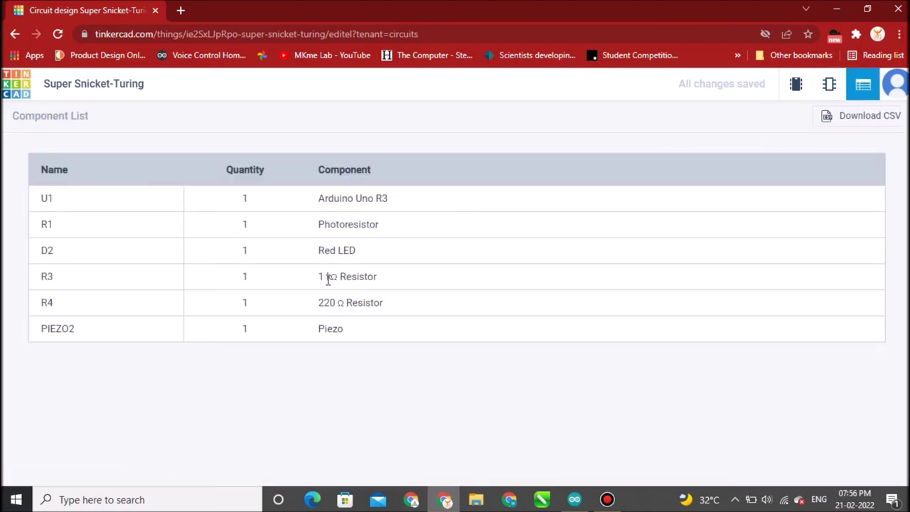
pyautogui.click(796, 83)
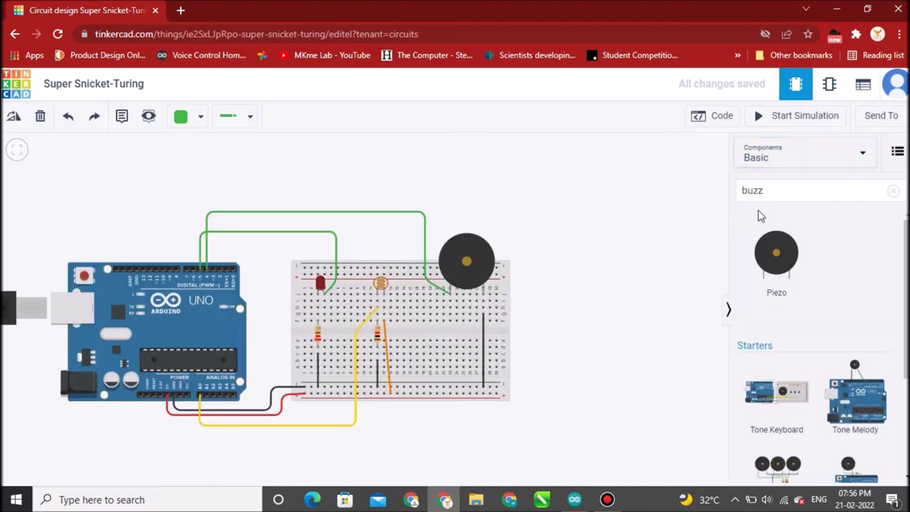
pyautogui.click(723, 118)
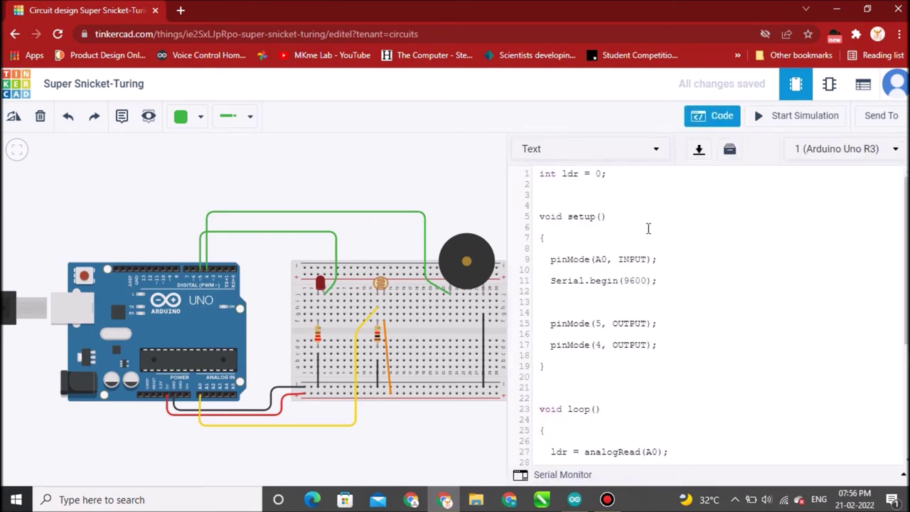
pyautogui.click(703, 115)
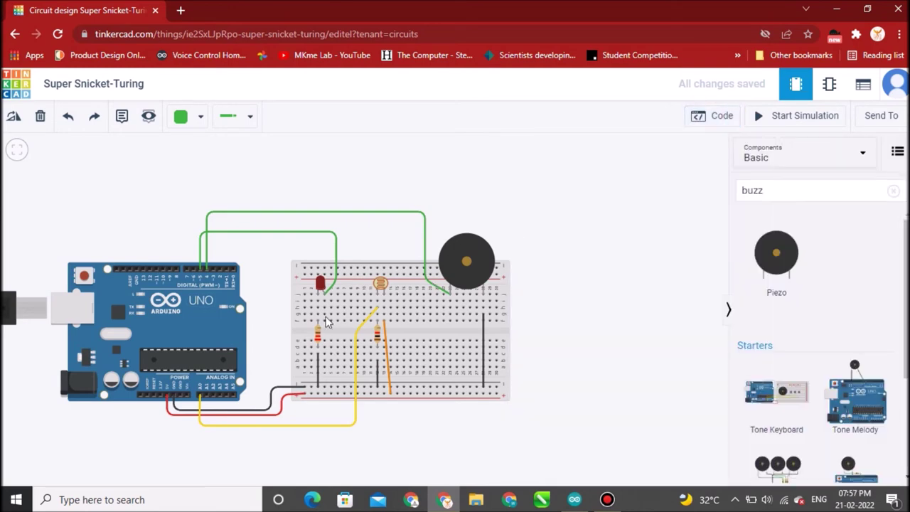
# Step: Start the simulation and test the photoresistor by raising its light level to maximum and returning it to minimum
pyautogui.moveTo(258, 335); pyautogui.dragTo(146, 319)
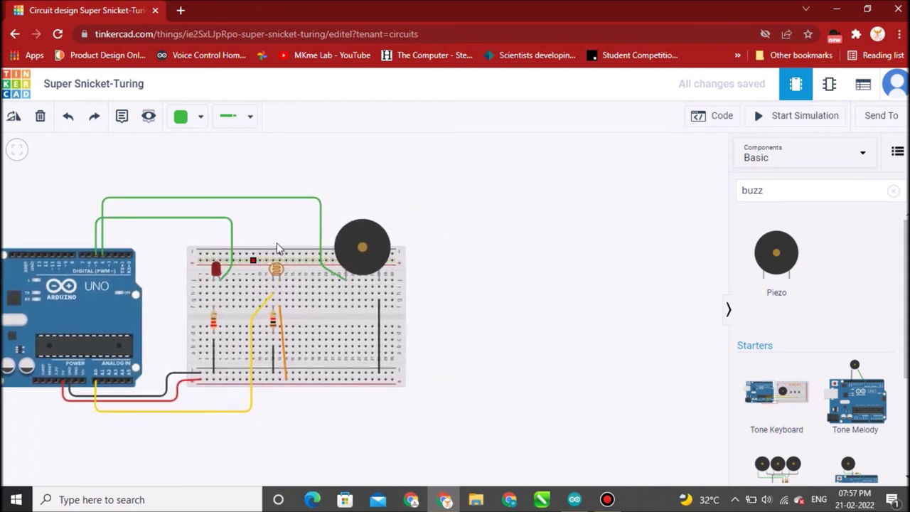
pyautogui.scroll(1, 296, 235)
pyautogui.scroll(1, 296, 235)
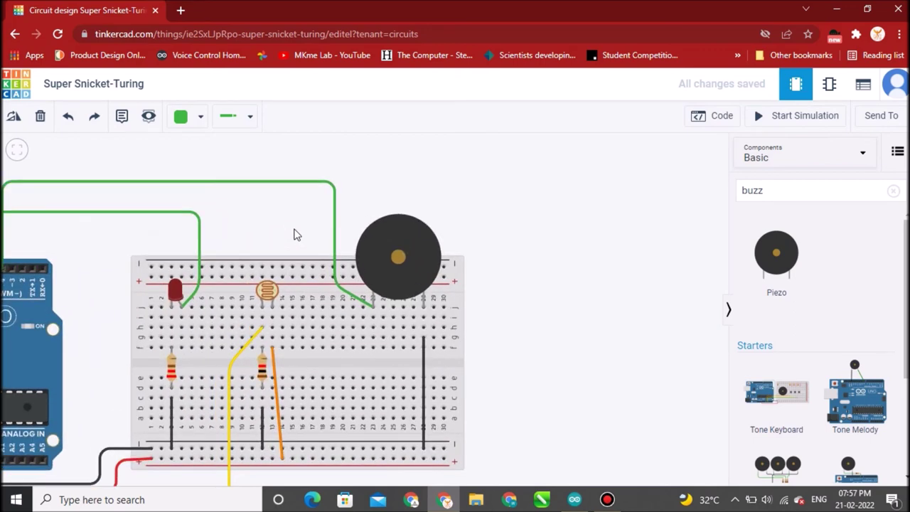
pyautogui.moveTo(271, 239); pyautogui.dragTo(225, 209)
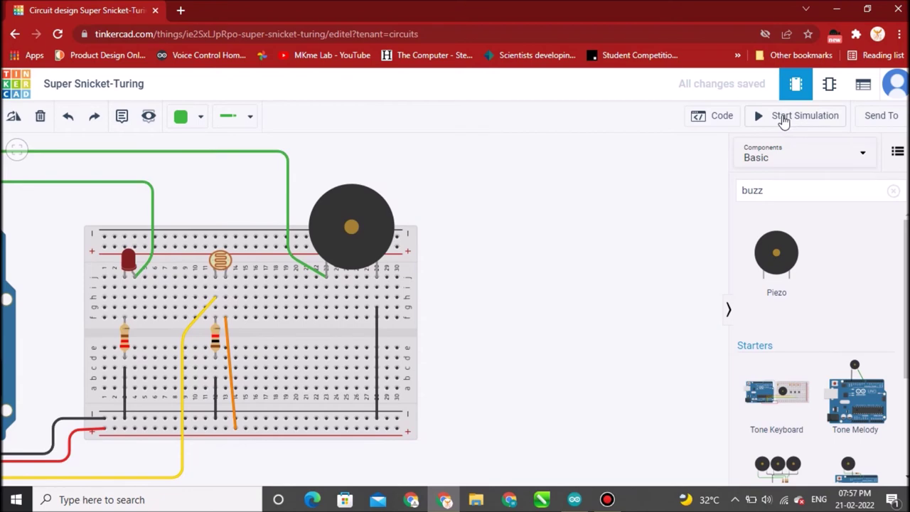
pyautogui.click(783, 120)
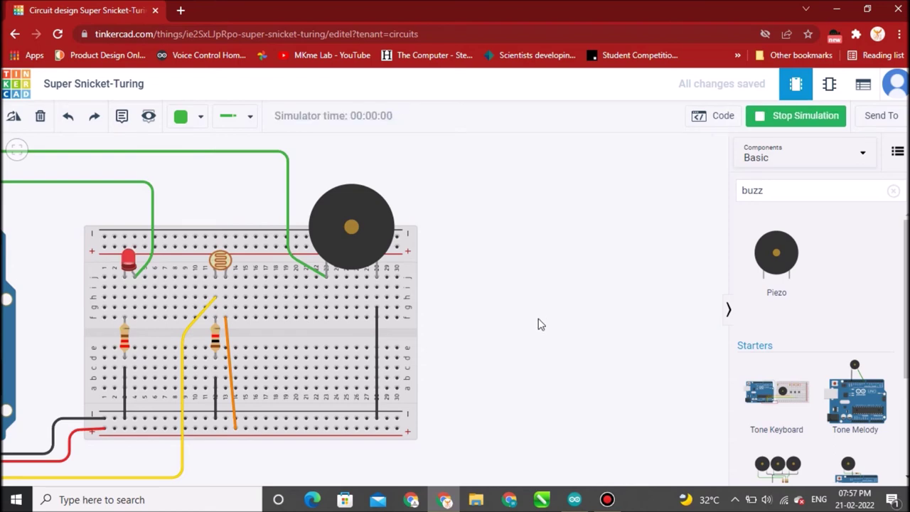
pyautogui.click(220, 259)
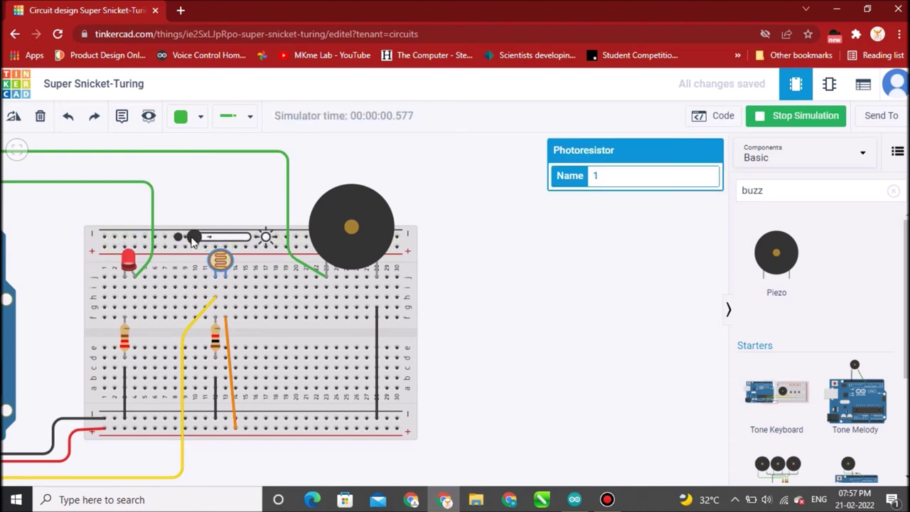
pyautogui.moveTo(201, 240); pyautogui.dragTo(340, 241)
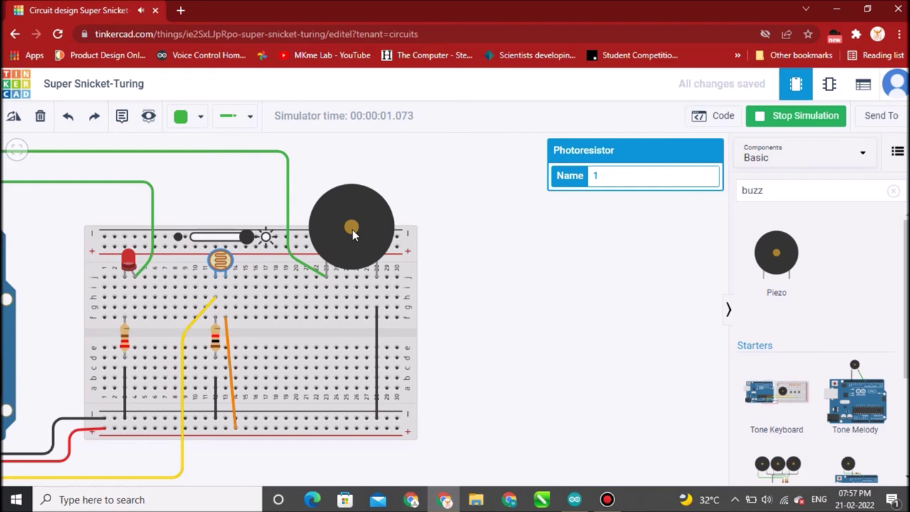
pyautogui.moveTo(247, 238); pyautogui.dragTo(194, 237)
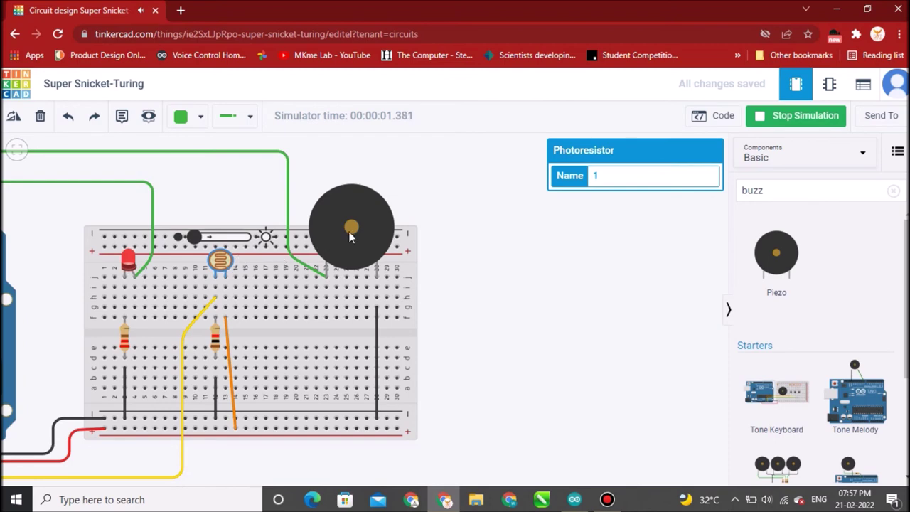
# Step: Open the code while the simulation runs and examine the loop's light threshold condition and pin outputs
pyautogui.click(714, 118)
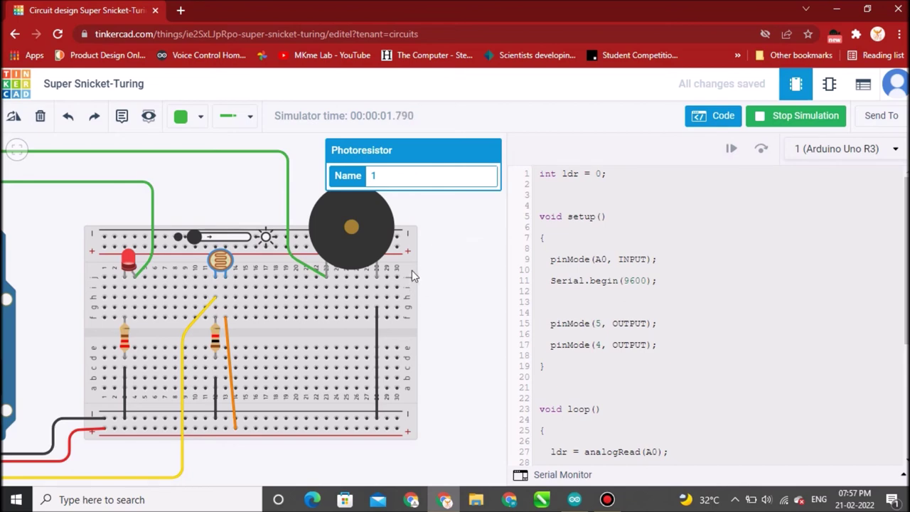
pyautogui.moveTo(433, 284); pyautogui.dragTo(437, 308)
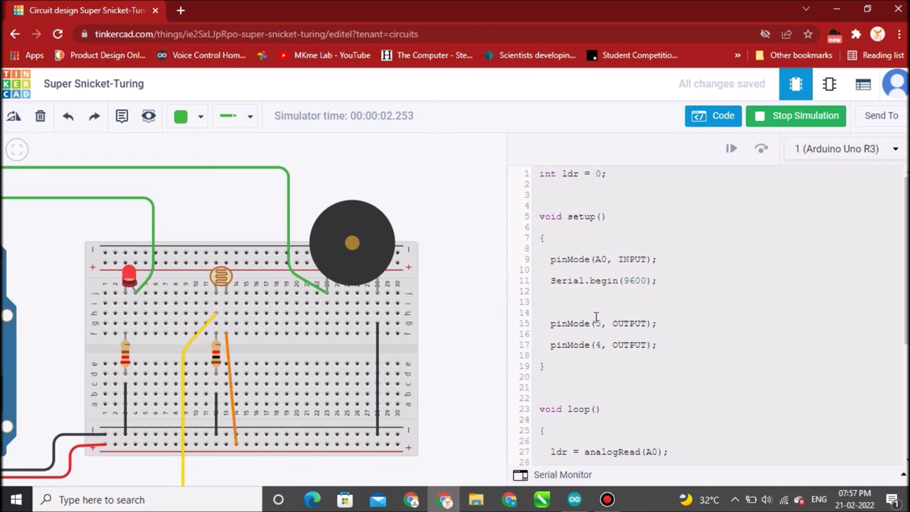
pyautogui.scroll(-5, 596, 345)
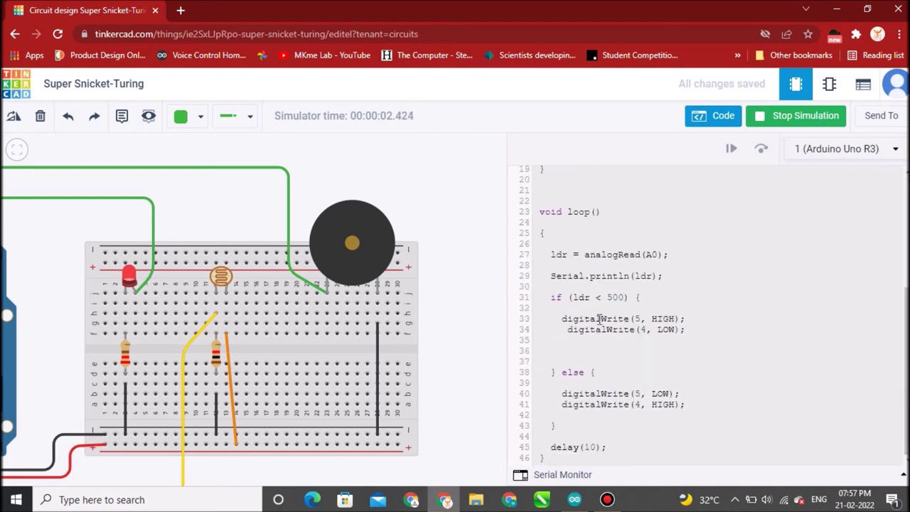